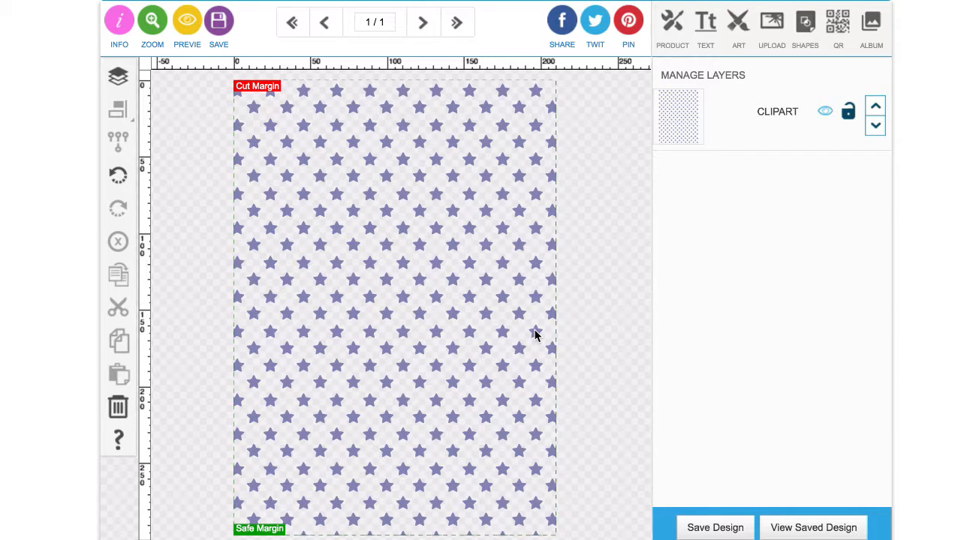
Step: Delete the existing star-pattern clipart from the page
{"action": "left_click", "coordinate": [533, 333]}
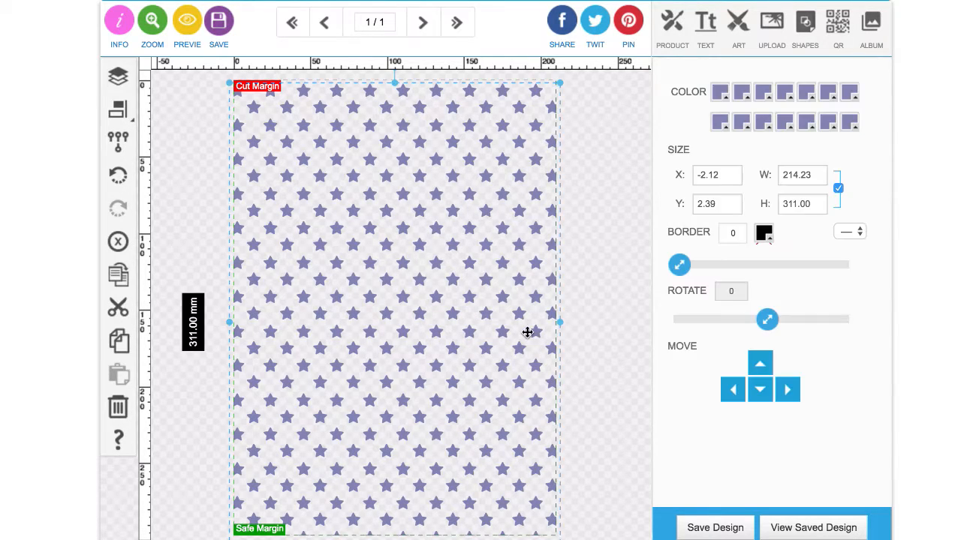
{"action": "left_click", "coordinate": [116, 242]}
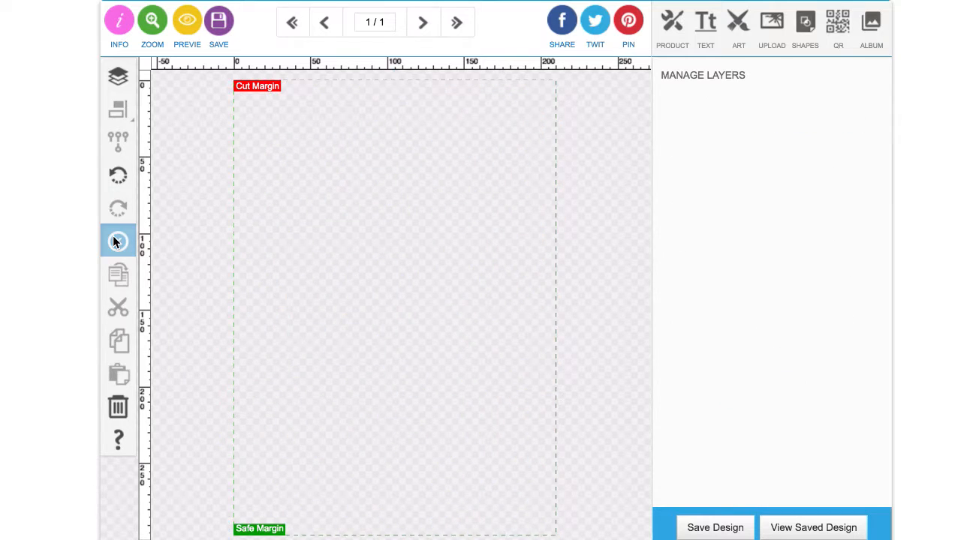
Step: Set the product's background colour to white
{"action": "left_click", "coordinate": [670, 25]}
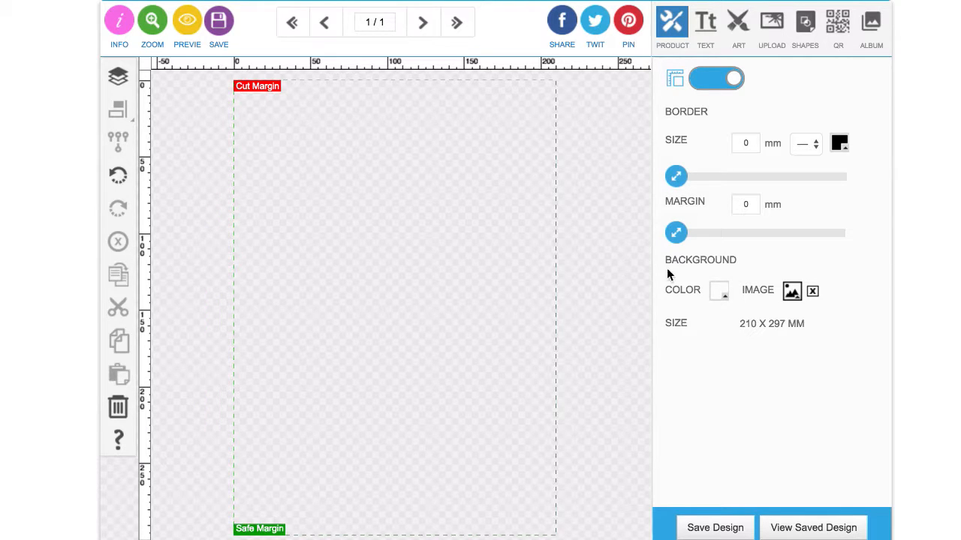
{"action": "left_click", "coordinate": [719, 292]}
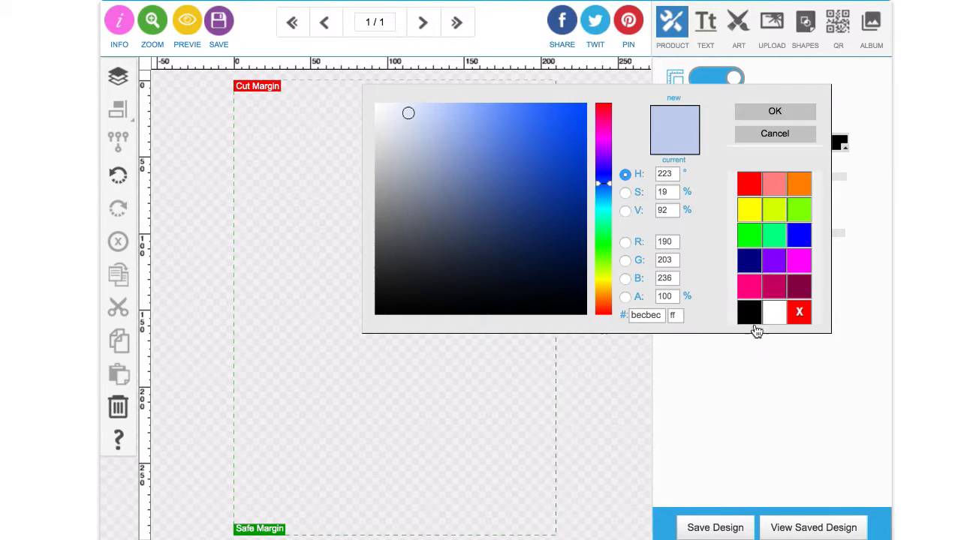
{"action": "left_click", "coordinate": [769, 315]}
{"action": "left_click", "coordinate": [761, 110]}
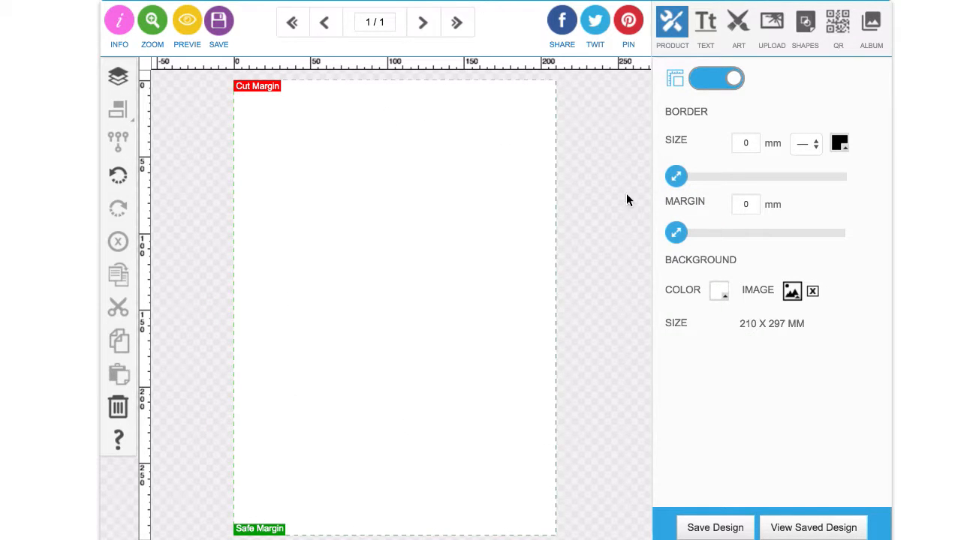
Step: Remove the white background colour so the page is transparent
{"action": "left_click", "coordinate": [718, 294]}
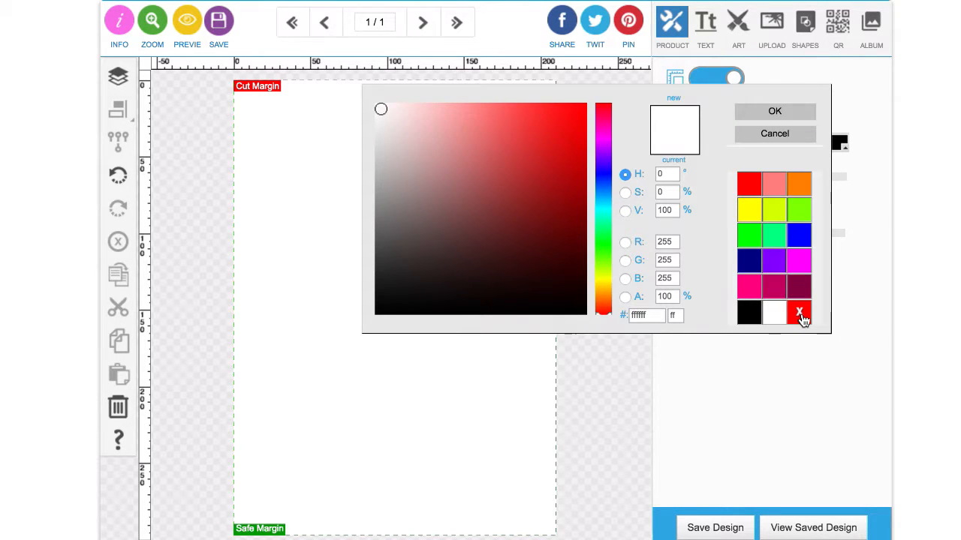
{"action": "left_click", "coordinate": [800, 316]}
{"action": "left_click", "coordinate": [779, 113]}
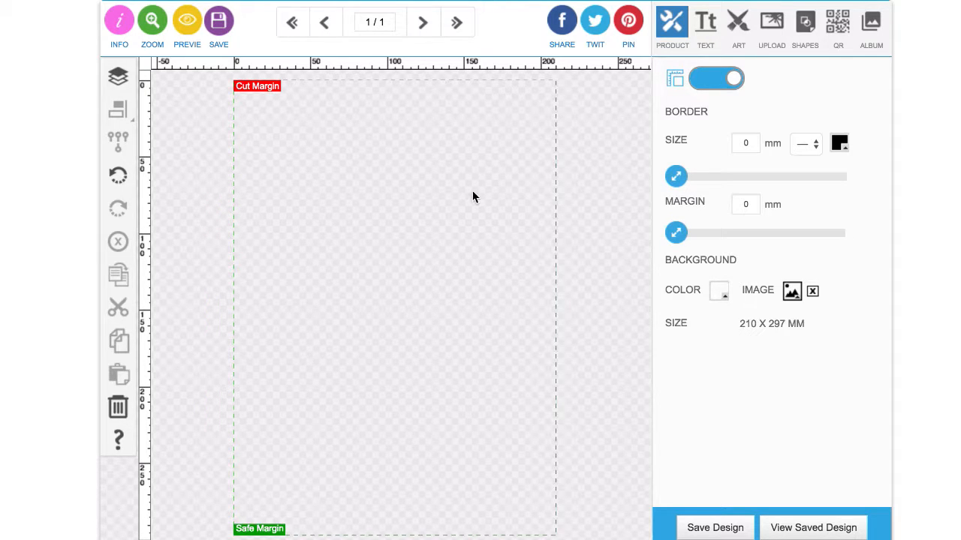
Step: Insert the purple five-pointed star clipart, place it near the page's upper left, and shrink it to about 8 mm wide
{"action": "left_click", "coordinate": [738, 24]}
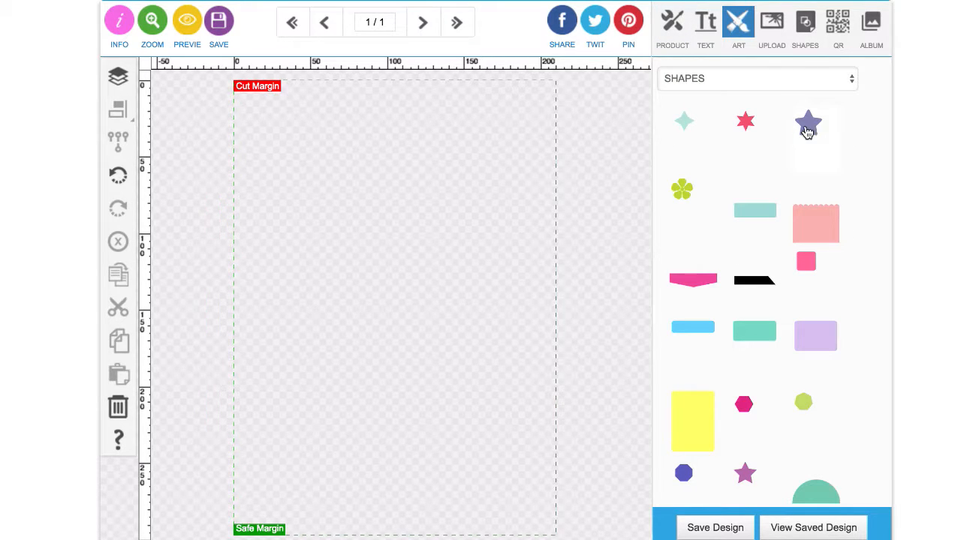
{"action": "left_click", "coordinate": [806, 132]}
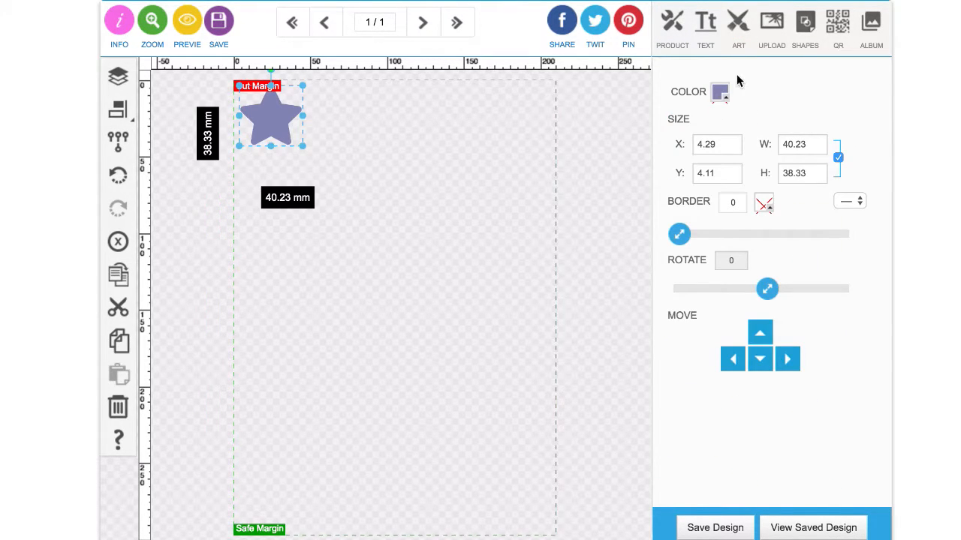
{"action": "left_click_drag", "start_coordinate": [270, 134], "coordinate": [304, 190]}
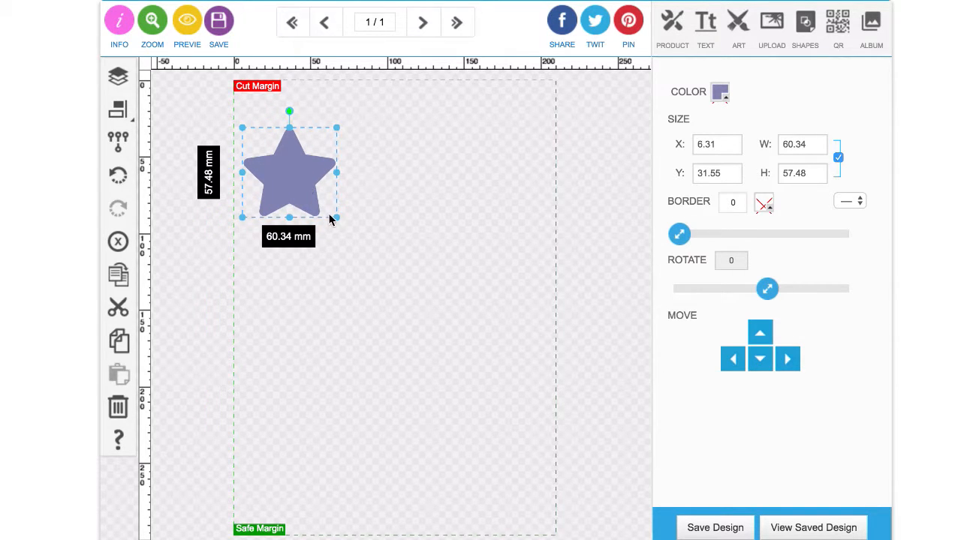
{"action": "left_click_drag", "start_coordinate": [338, 218], "coordinate": [257, 138]}
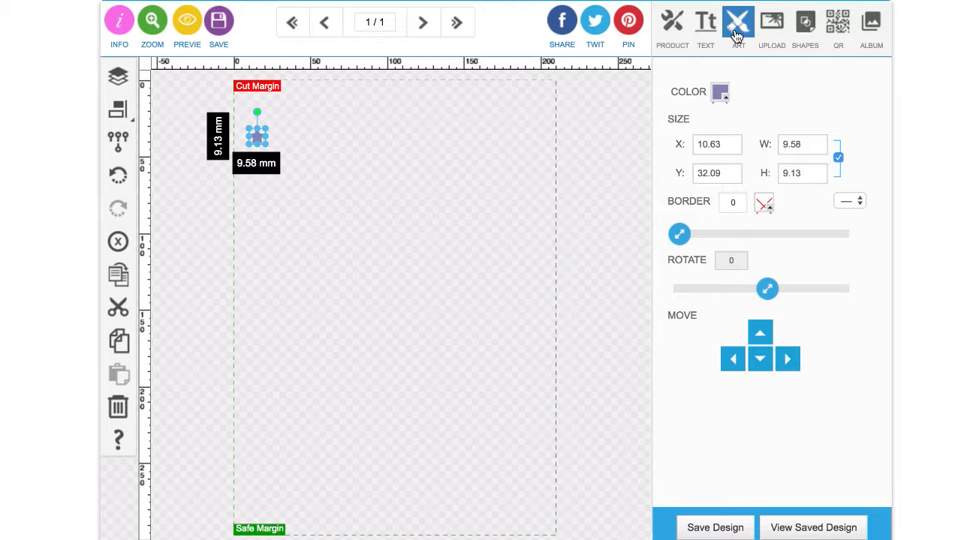
{"action": "left_click_drag", "start_coordinate": [267, 145], "coordinate": [266, 147]}
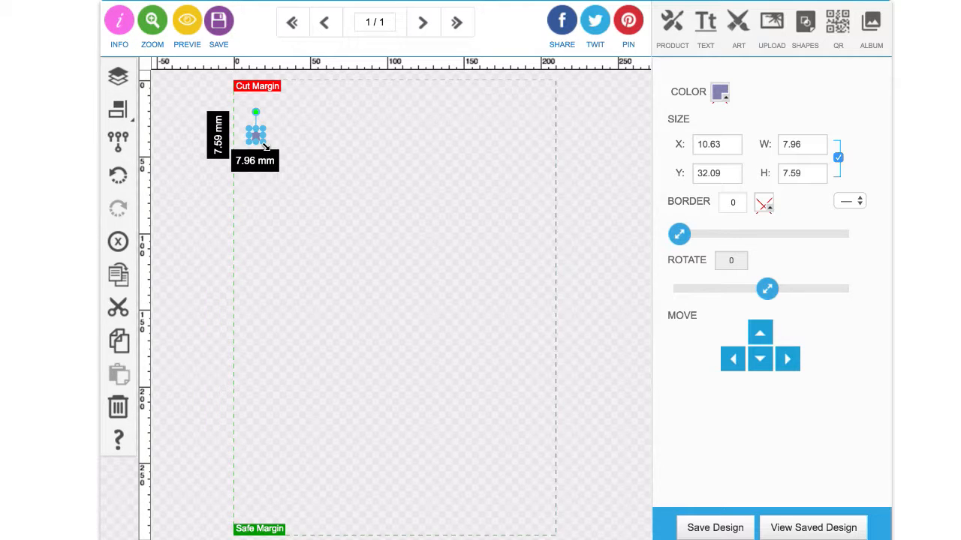
Step: Duplicate the small star 17 times to form a diagonal line of stars across the page
{"action": "left_click", "coordinate": [118, 278]}
{"action": "left_click", "coordinate": [117, 278]}
{"action": "left_click", "coordinate": [118, 278]}
{"action": "left_click", "coordinate": [118, 278]}
{"action": "left_click", "coordinate": [118, 278]}
{"action": "left_click", "coordinate": [118, 277]}
{"action": "left_click", "coordinate": [118, 278]}
{"action": "left_click", "coordinate": [117, 278]}
{"action": "left_click", "coordinate": [118, 278]}
{"action": "left_click", "coordinate": [118, 277]}
{"action": "left_click", "coordinate": [117, 278]}
{"action": "left_click", "coordinate": [118, 277]}
{"action": "left_click", "coordinate": [118, 278]}
{"action": "left_click", "coordinate": [118, 277]}
{"action": "left_click", "coordinate": [117, 278]}
{"action": "left_click", "coordinate": [118, 277]}
{"action": "left_click", "coordinate": [118, 278]}
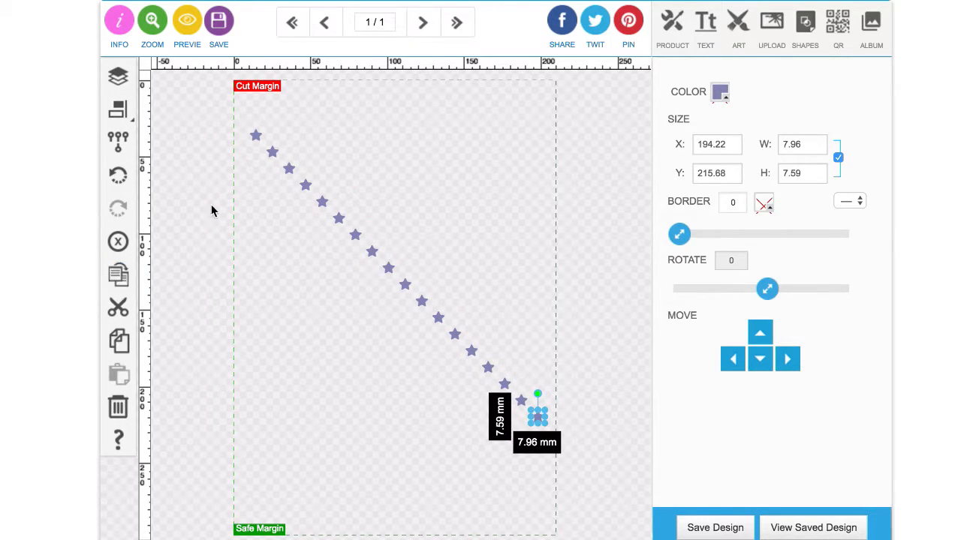
Step: Select all the stars and align them to the vertical middle relative to the page
{"action": "left_click_drag", "start_coordinate": [223, 111], "coordinate": [557, 446]}
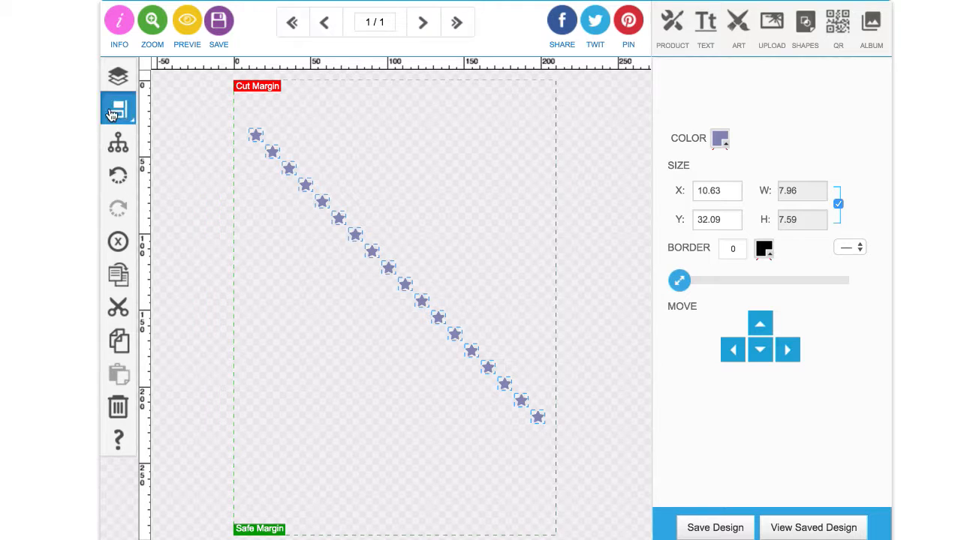
{"action": "left_click", "coordinate": [114, 113]}
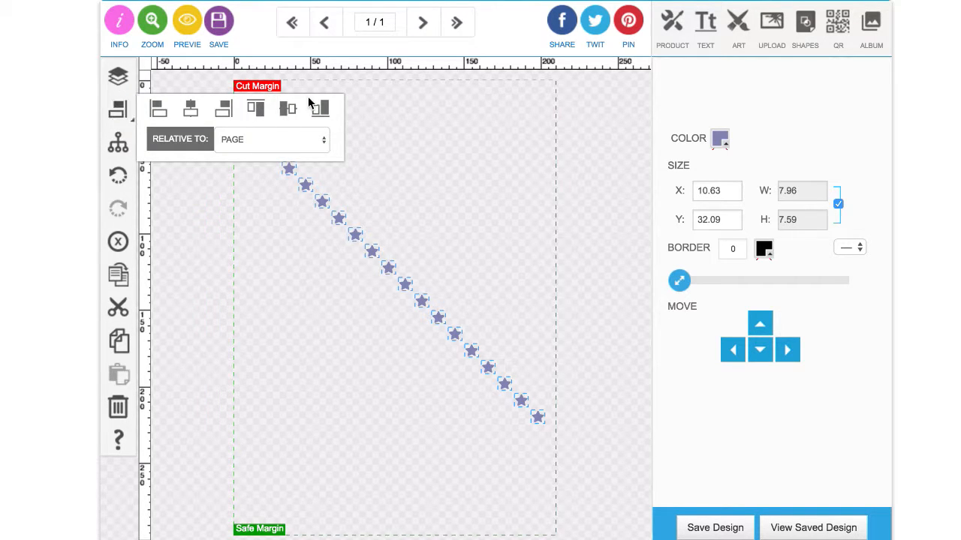
{"action": "left_click", "coordinate": [289, 111]}
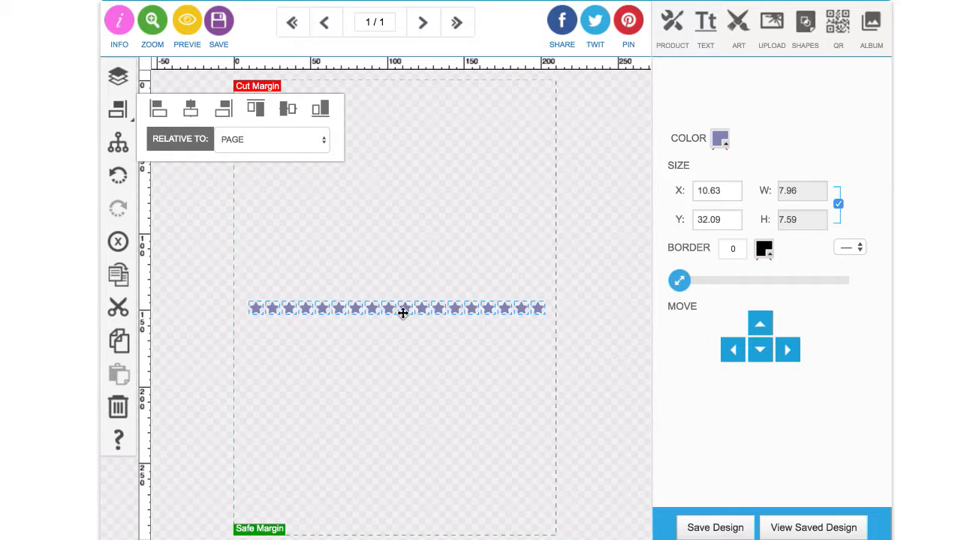
{"action": "left_click", "coordinate": [242, 331]}
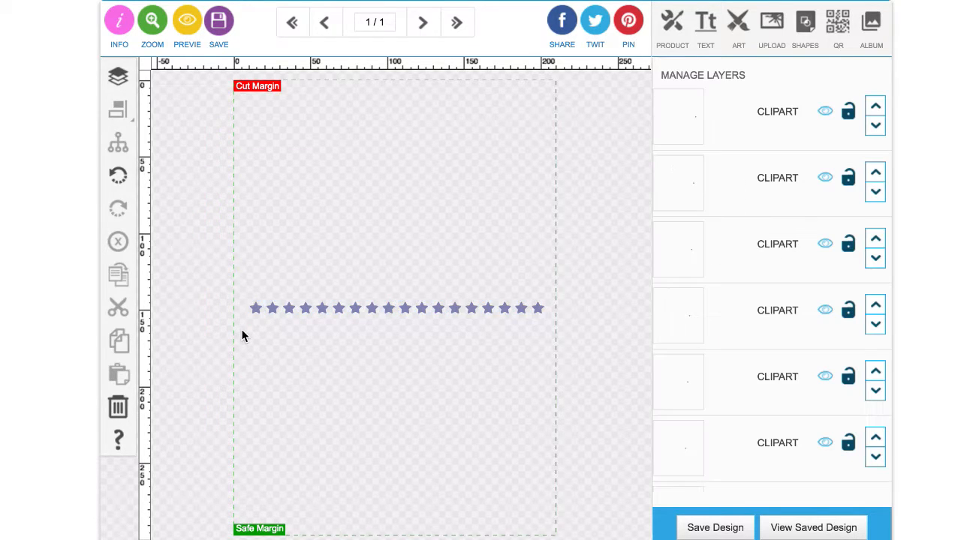
Step: Duplicate the row's last star seven times and align the copies with the row at the page's vertical middle
{"action": "left_click", "coordinate": [539, 310]}
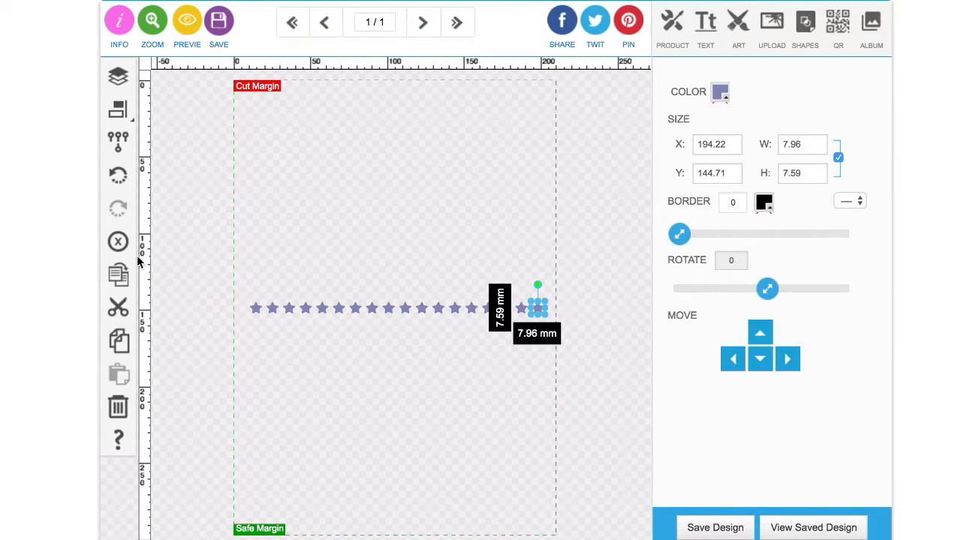
{"action": "left_click", "coordinate": [119, 273]}
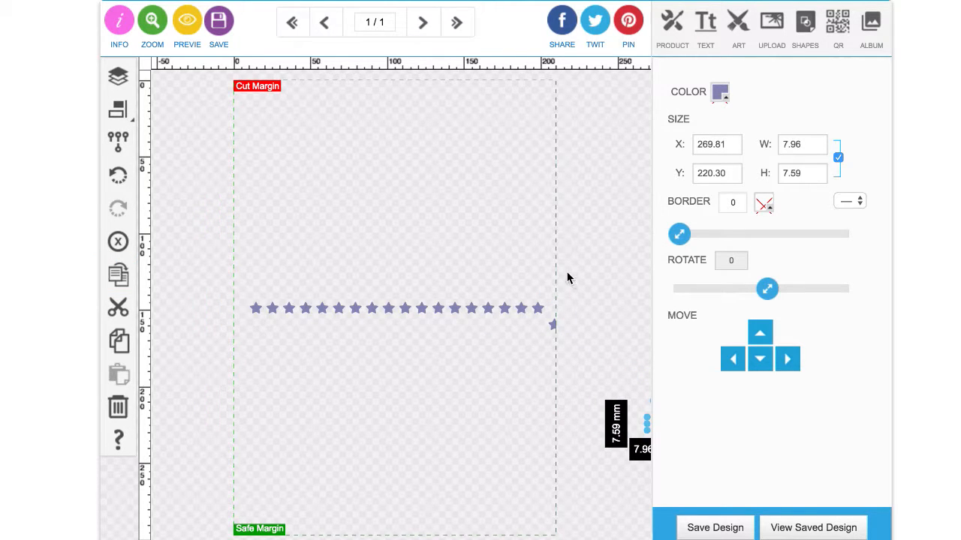
{"action": "left_click_drag", "start_coordinate": [366, 230], "coordinate": [647, 443]}
{"action": "left_click", "coordinate": [118, 110]}
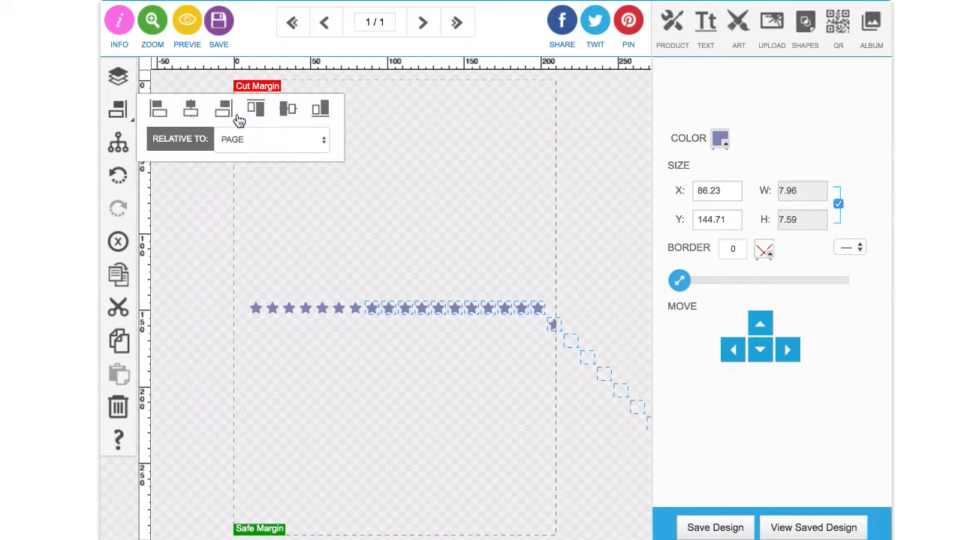
{"action": "left_click", "coordinate": [288, 110]}
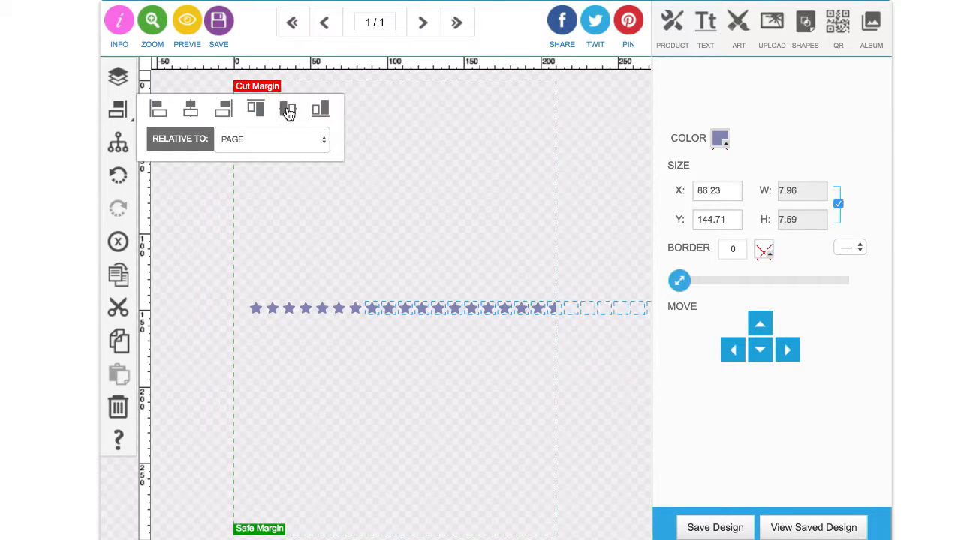
Step: Select the whole star row and move it up to about Y 59 mm, overlapping both page edges
{"action": "left_click", "coordinate": [209, 279]}
{"action": "left_click", "coordinate": [397, 306]}
{"action": "left_click_drag", "start_coordinate": [716, 331], "coordinate": [650, 323]}
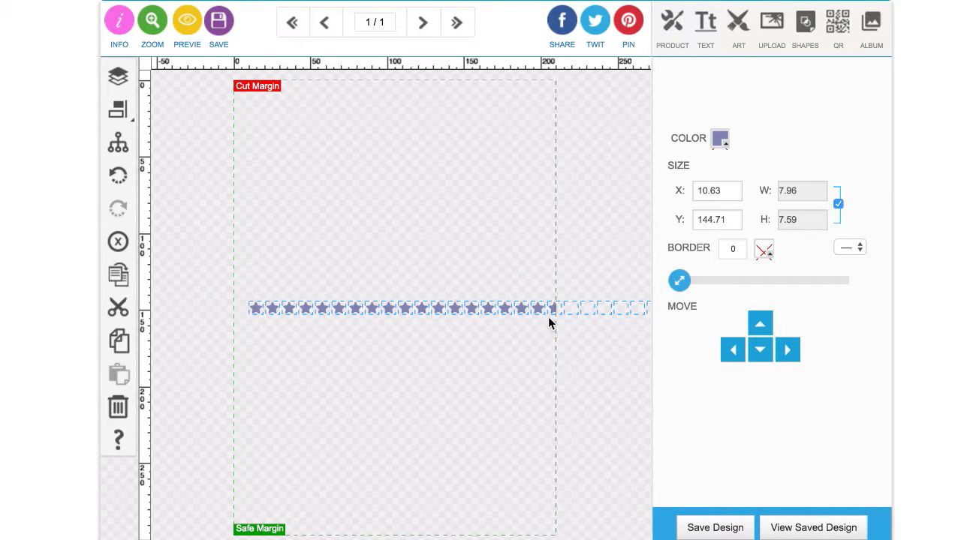
{"action": "left_click_drag", "start_coordinate": [539, 307], "coordinate": [487, 173]}
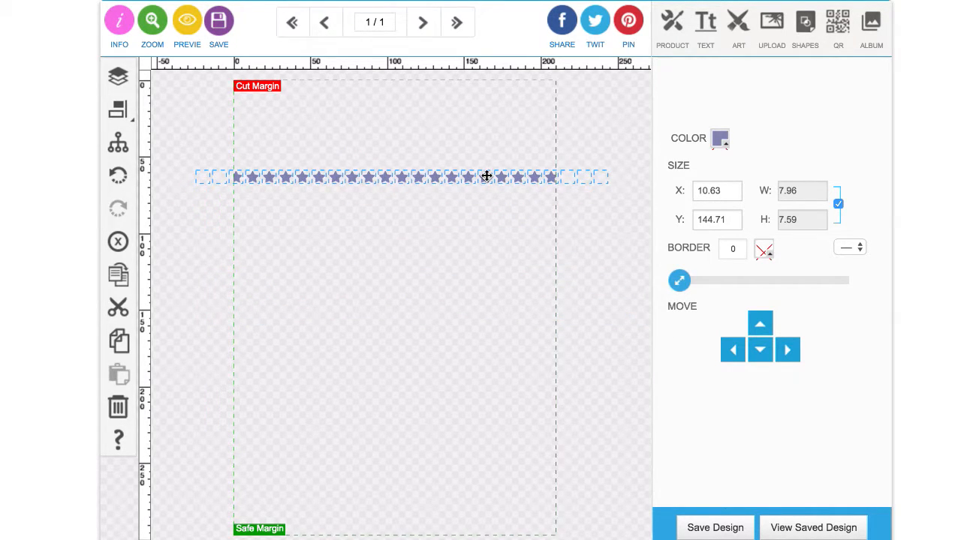
{"action": "left_click", "coordinate": [299, 209]}
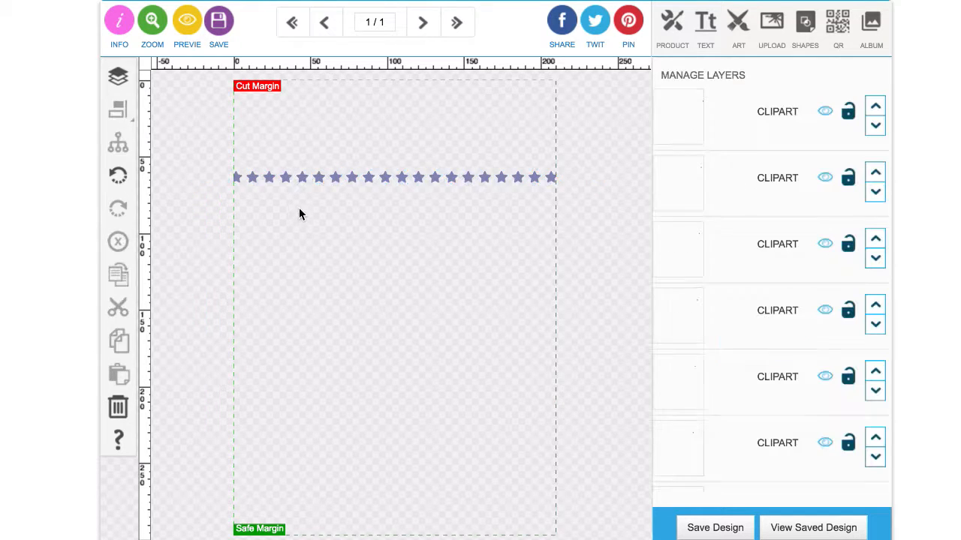
Step: Group the row of stars, scale it to about 200 mm wide within the page, and ungroup it
{"action": "left_click_drag", "start_coordinate": [183, 142], "coordinate": [593, 225]}
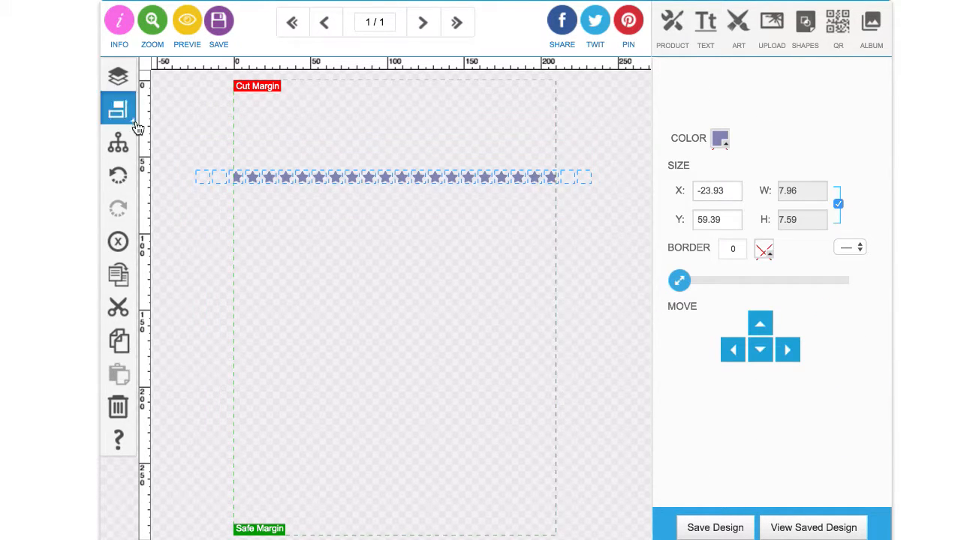
{"action": "left_click", "coordinate": [118, 142]}
{"action": "left_click_drag", "start_coordinate": [593, 190], "coordinate": [512, 180]}
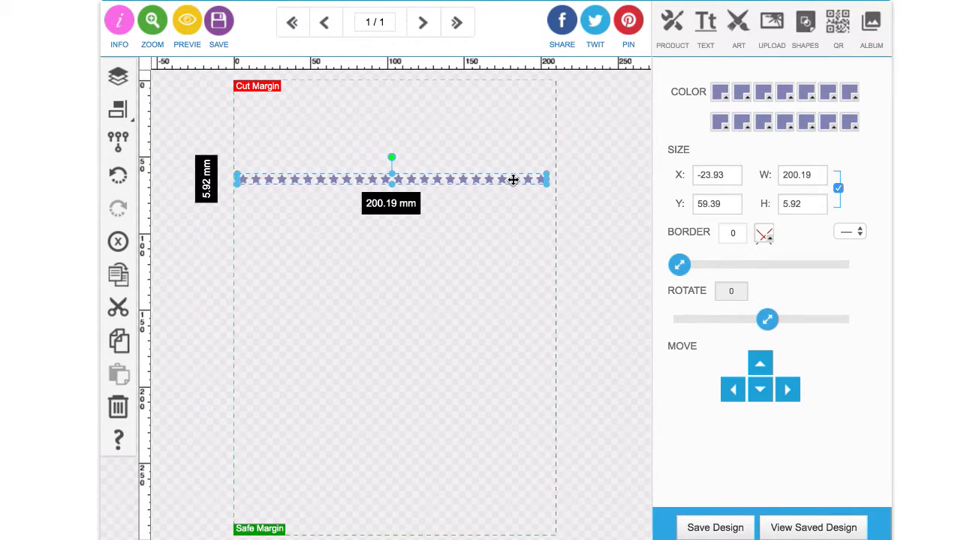
{"action": "left_click", "coordinate": [118, 141]}
{"action": "left_click", "coordinate": [274, 184]}
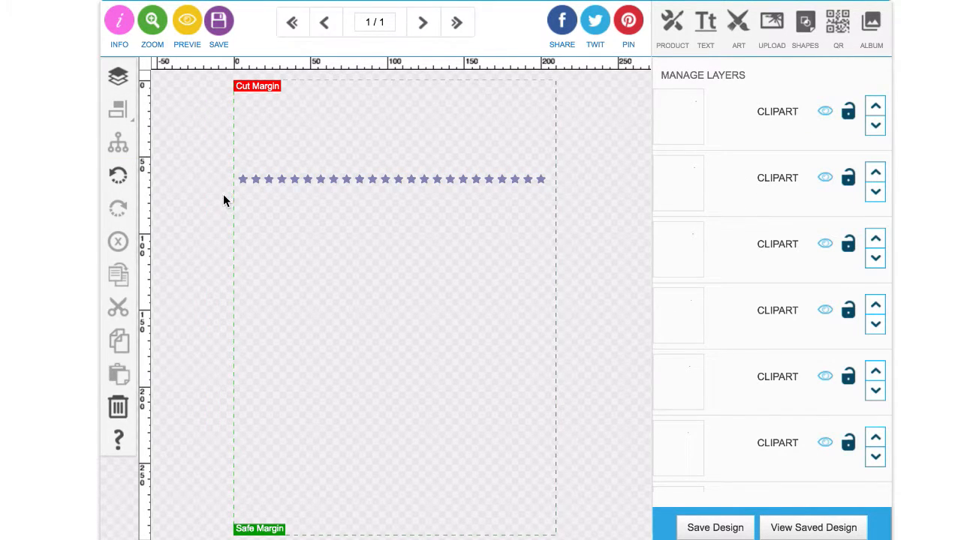
Step: Duplicate the star row and place the copy just below it, staggered between the original stars
{"action": "left_click_drag", "start_coordinate": [227, 162], "coordinate": [542, 183]}
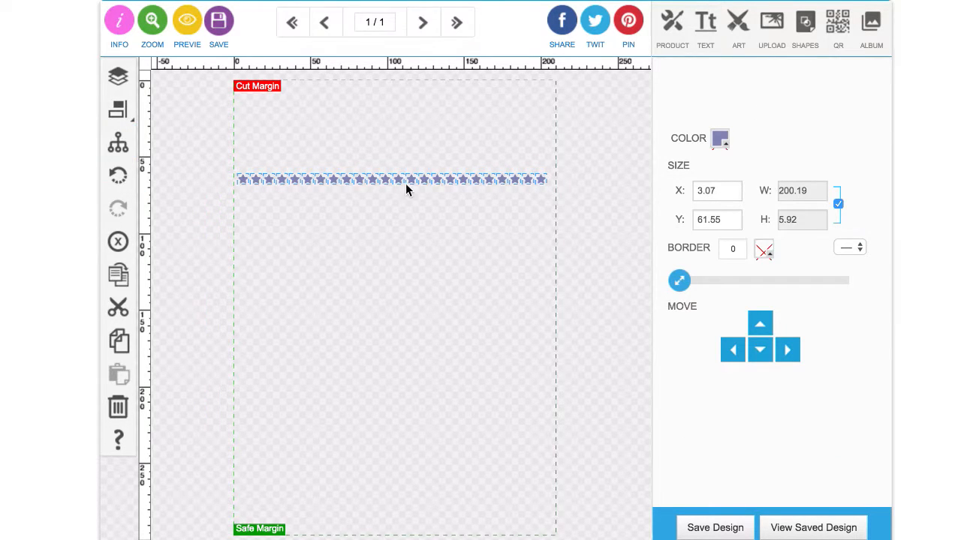
{"action": "left_click", "coordinate": [118, 274]}
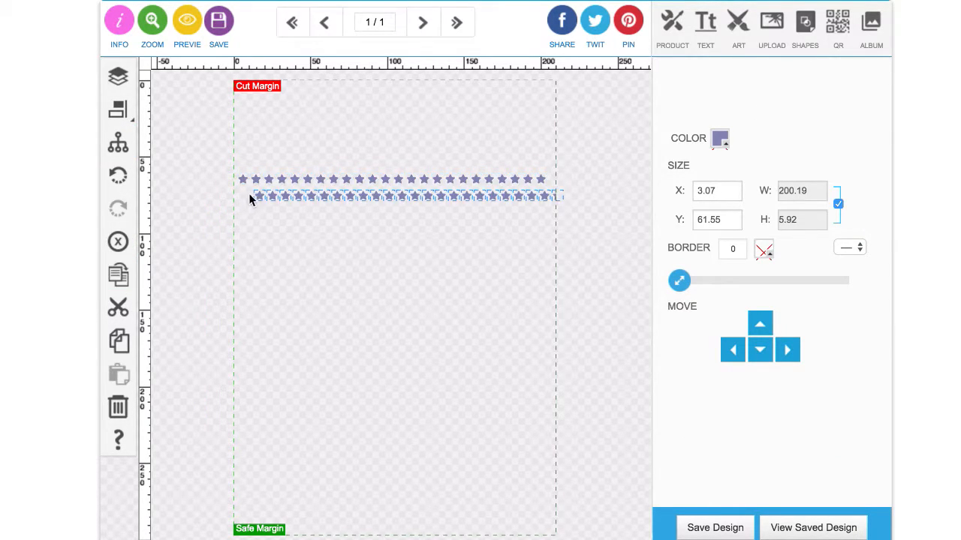
{"action": "left_click_drag", "start_coordinate": [258, 196], "coordinate": [247, 188]}
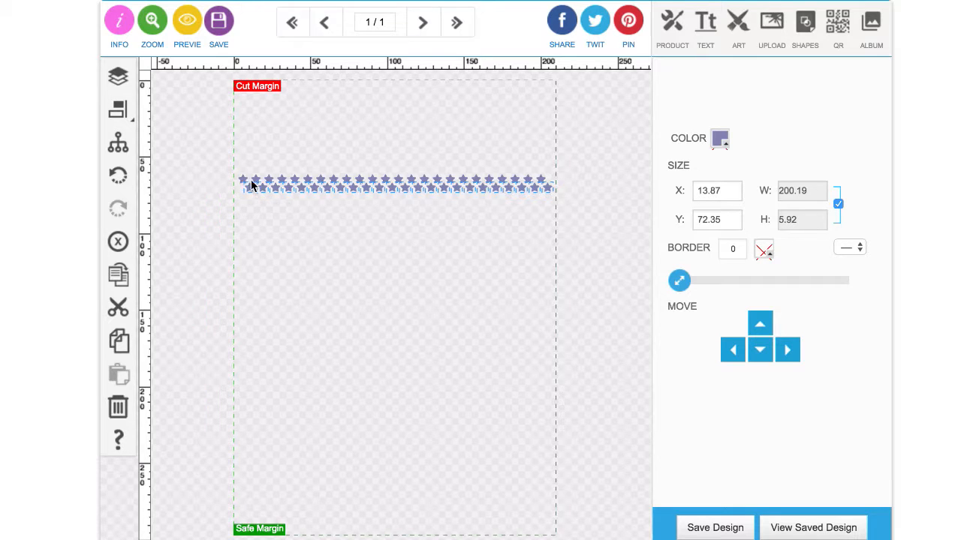
Step: Delete the duplicated lower row of stars
{"action": "left_click", "coordinate": [150, 34]}
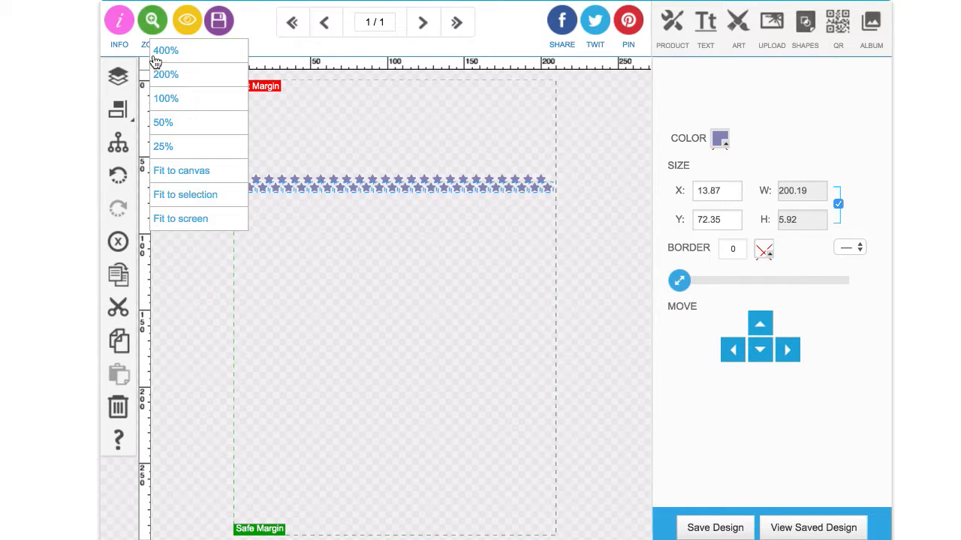
{"action": "left_click", "coordinate": [174, 98]}
{"action": "scroll", "coordinate": [289, 218], "scroll_direction": "up", "scroll_amount": 3}
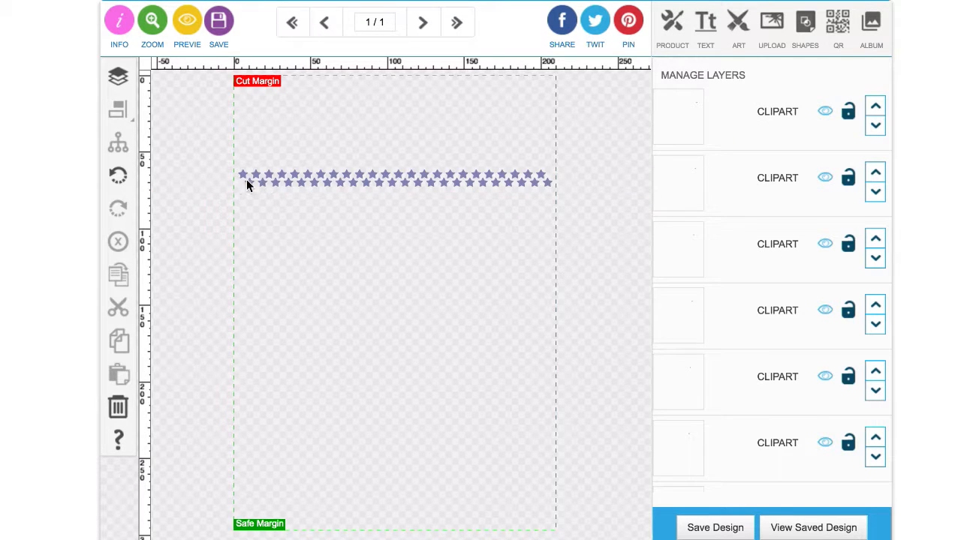
{"action": "left_click_drag", "start_coordinate": [233, 181], "coordinate": [561, 201]}
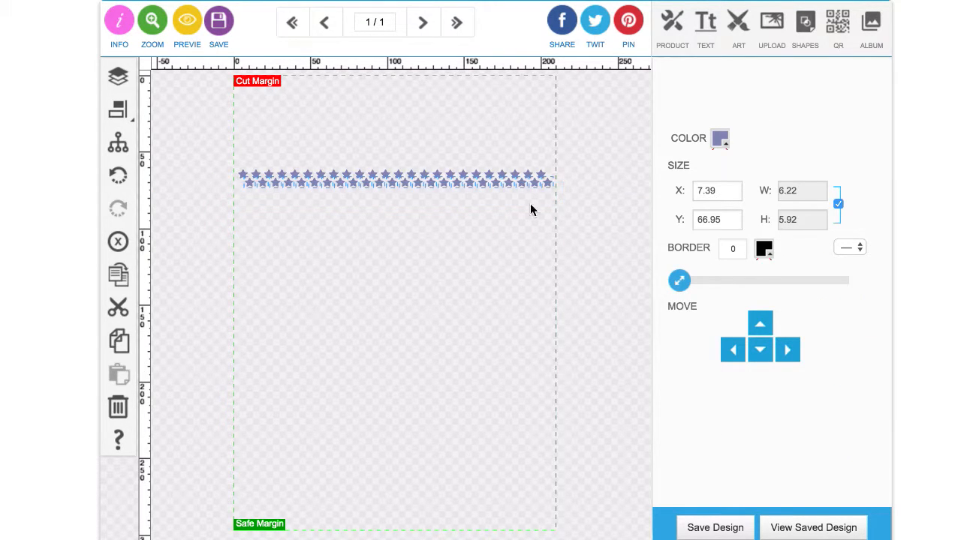
{"action": "left_click", "coordinate": [118, 241]}
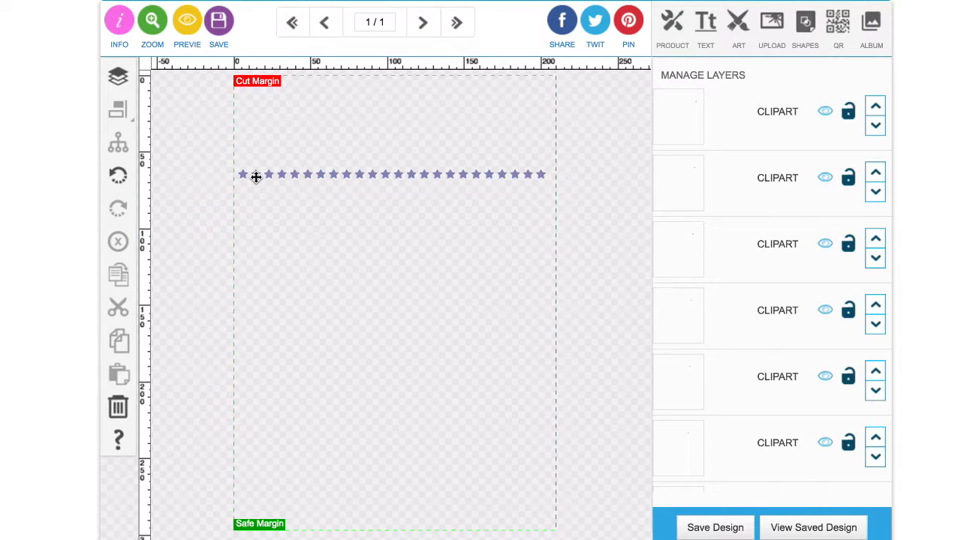
Step: Select every second star in the row, starting with the second one, and delete them
{"action": "left_click", "coordinate": [256, 177]}
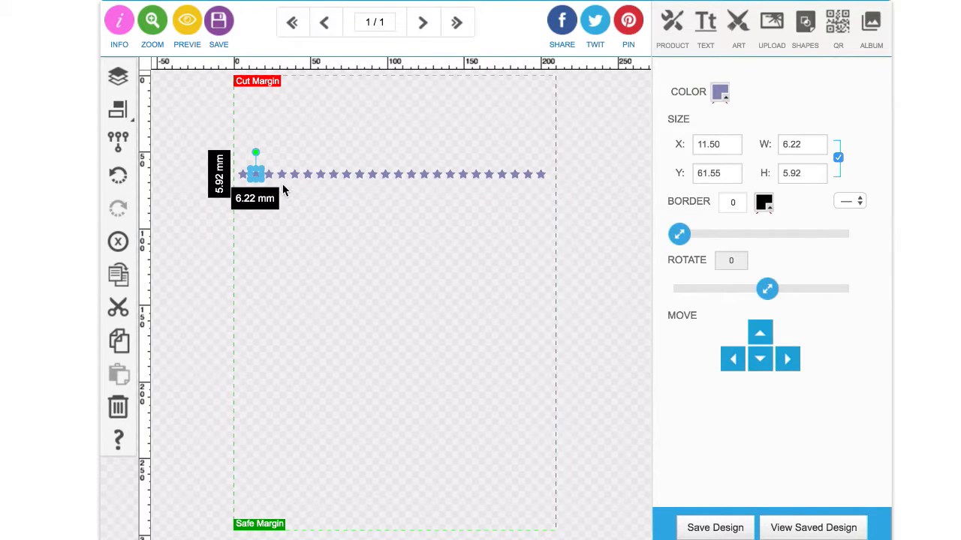
{"action": "left_click", "coordinate": [282, 175], "text": "shift"}
{"action": "left_click", "coordinate": [307, 175], "text": "shift"}
{"action": "left_click", "coordinate": [360, 176], "text": "shift"}
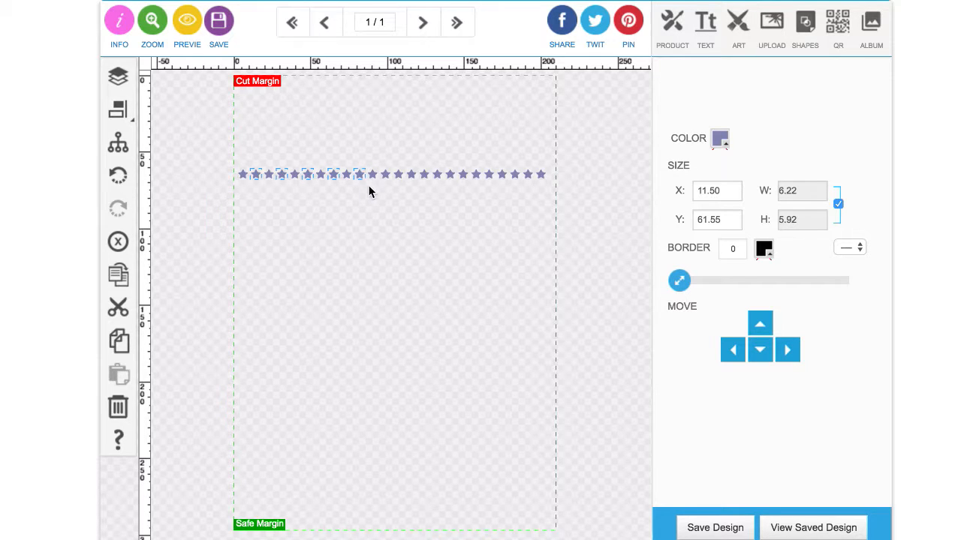
{"action": "left_click", "coordinate": [386, 176], "text": "shift"}
{"action": "left_click", "coordinate": [412, 174], "text": "shift"}
{"action": "left_click", "coordinate": [437, 176], "text": "shift"}
{"action": "left_click", "coordinate": [465, 175], "text": "shift"}
{"action": "left_click", "coordinate": [488, 177], "text": "shift"}
{"action": "left_click", "coordinate": [516, 176], "text": "shift"}
{"action": "left_click", "coordinate": [540, 174], "text": "shift"}
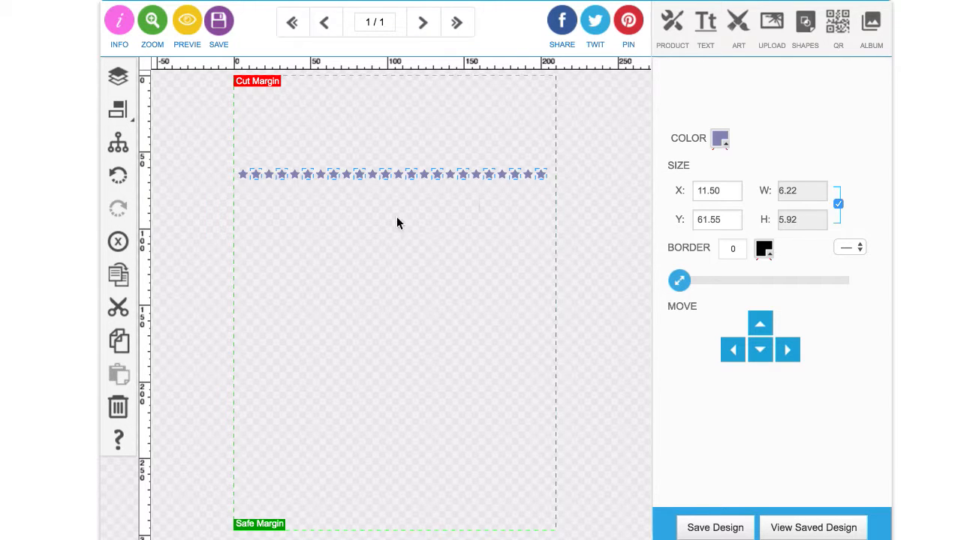
{"action": "left_click", "coordinate": [118, 241]}
Step: Group the remaining stars, duplicate the row, and place the copy just below it, staggered between the original stars
{"action": "left_click_drag", "start_coordinate": [221, 150], "coordinate": [538, 182]}
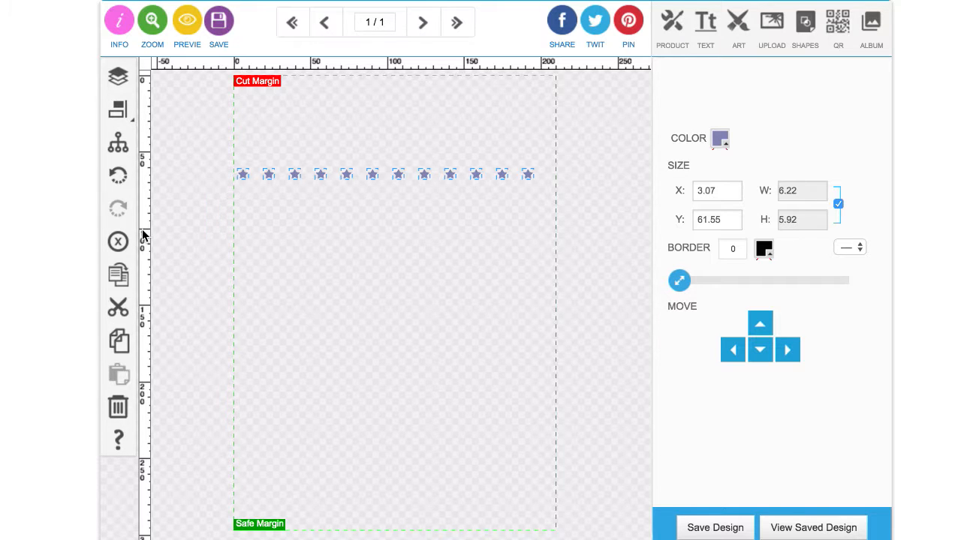
{"action": "left_click", "coordinate": [121, 143]}
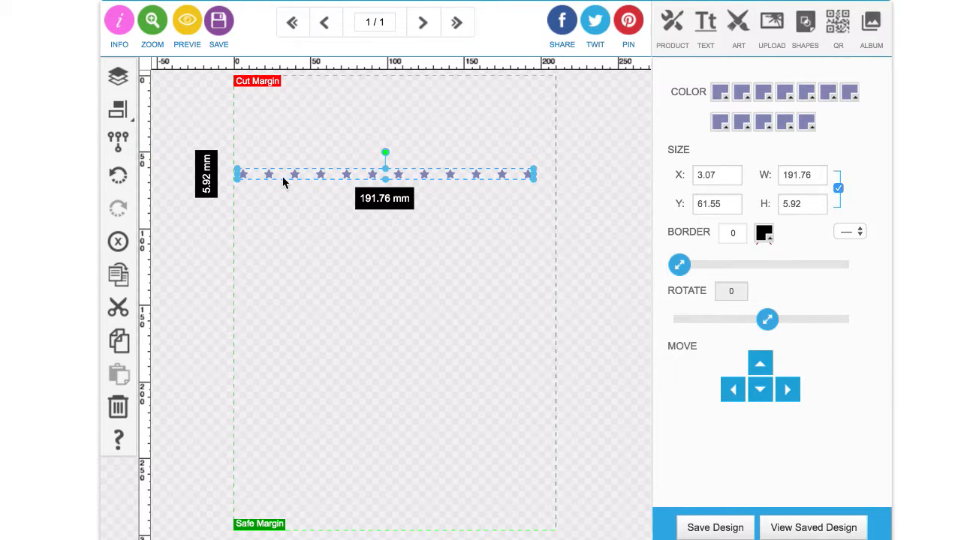
{"action": "left_click", "coordinate": [118, 276]}
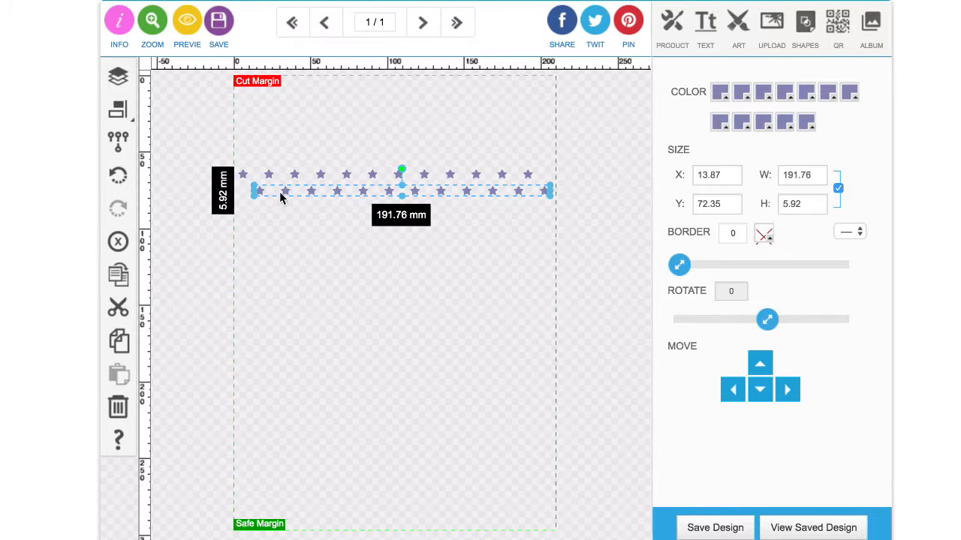
{"action": "left_click", "coordinate": [261, 219]}
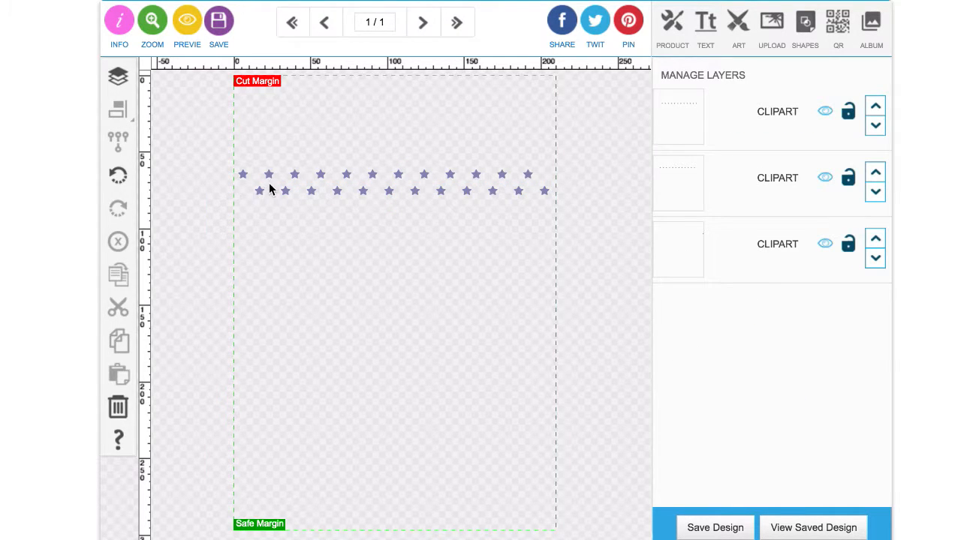
{"action": "left_click_drag", "start_coordinate": [260, 195], "coordinate": [257, 194]}
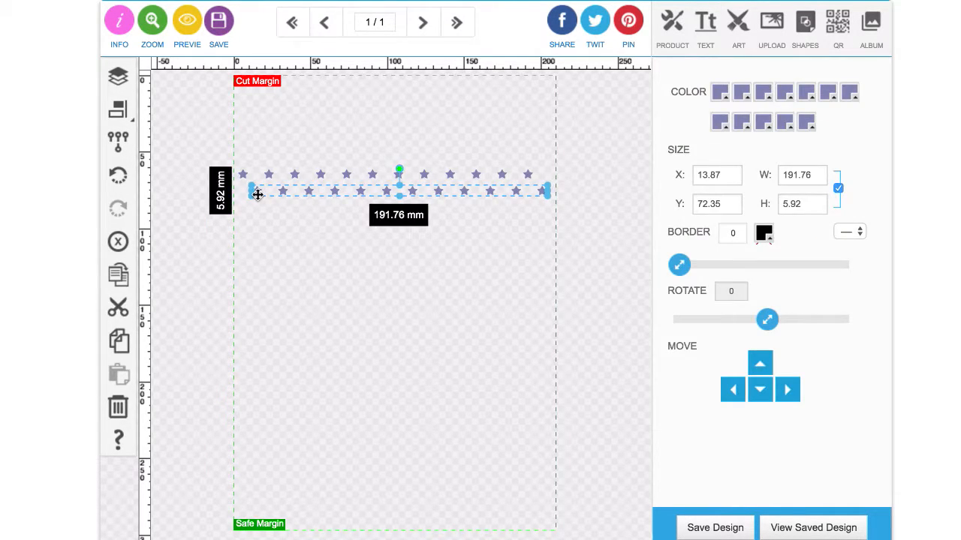
{"action": "left_click", "coordinate": [265, 230]}
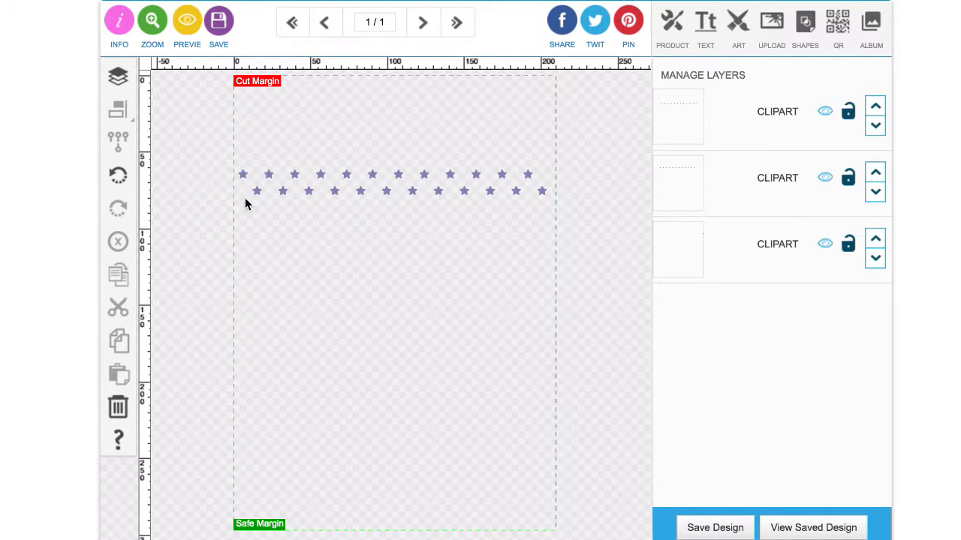
Step: Group the two staggered rows, duplicate the group, and place the copy directly below, aligned with the original columns
{"action": "left_click_drag", "start_coordinate": [222, 159], "coordinate": [535, 189]}
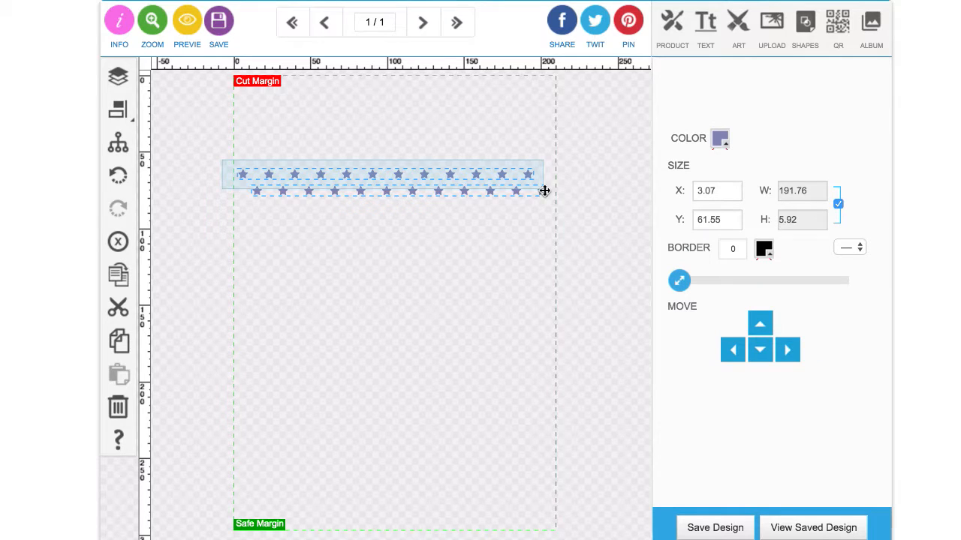
{"action": "left_click", "coordinate": [118, 141]}
{"action": "left_click", "coordinate": [118, 274]}
{"action": "left_click", "coordinate": [268, 217]}
{"action": "left_click", "coordinate": [270, 214]}
{"action": "left_click", "coordinate": [275, 229]}
{"action": "left_click_drag", "start_coordinate": [274, 210], "coordinate": [258, 228]}
{"action": "left_click", "coordinate": [271, 263]}
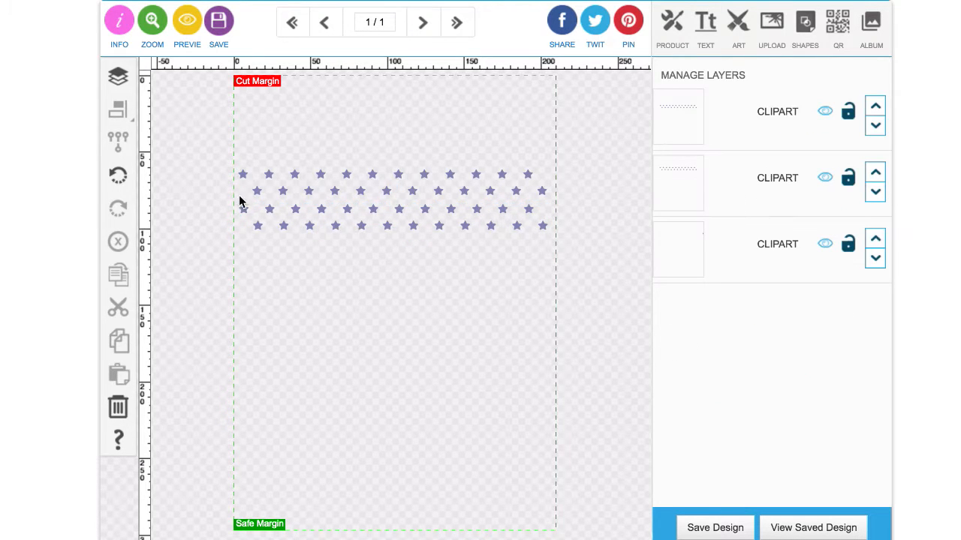
Step: Duplicate both double-row groups and place the copies directly below them at the same spacing
{"action": "left_click_drag", "start_coordinate": [221, 165], "coordinate": [553, 242]}
{"action": "left_click", "coordinate": [120, 272]}
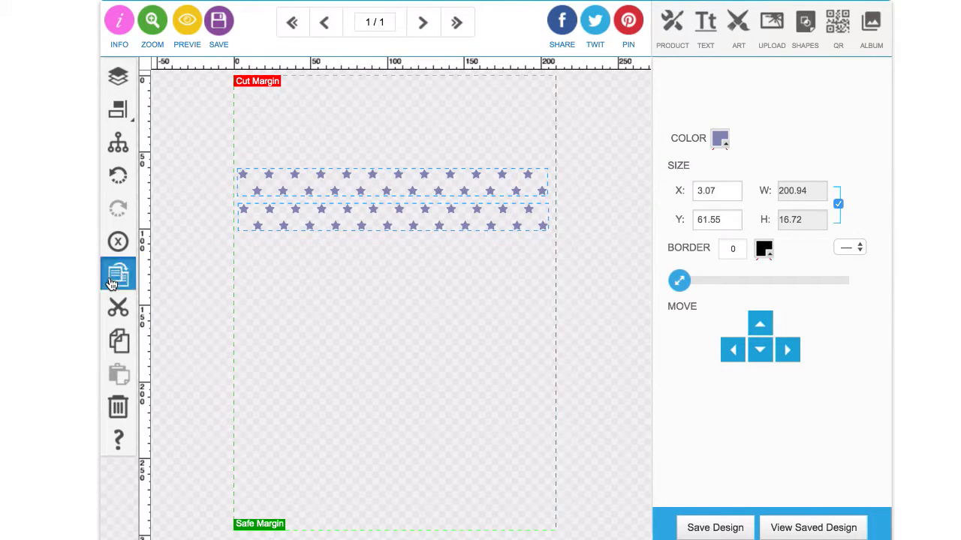
{"action": "left_click_drag", "start_coordinate": [301, 244], "coordinate": [285, 298]}
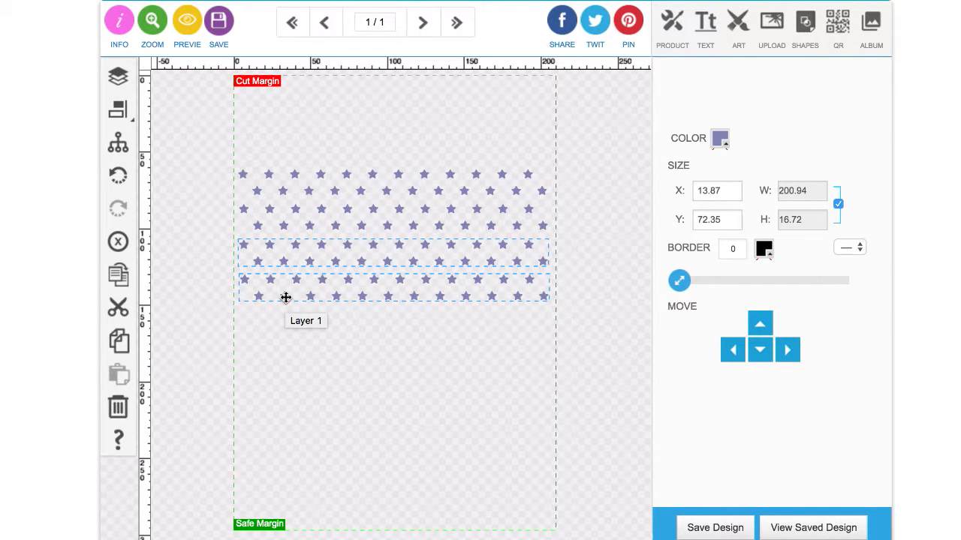
{"action": "left_click", "coordinate": [277, 330]}
Step: Duplicate all four double-row groups and place the copies beneath them to continue the pattern down the page
{"action": "left_click_drag", "start_coordinate": [227, 171], "coordinate": [574, 304]}
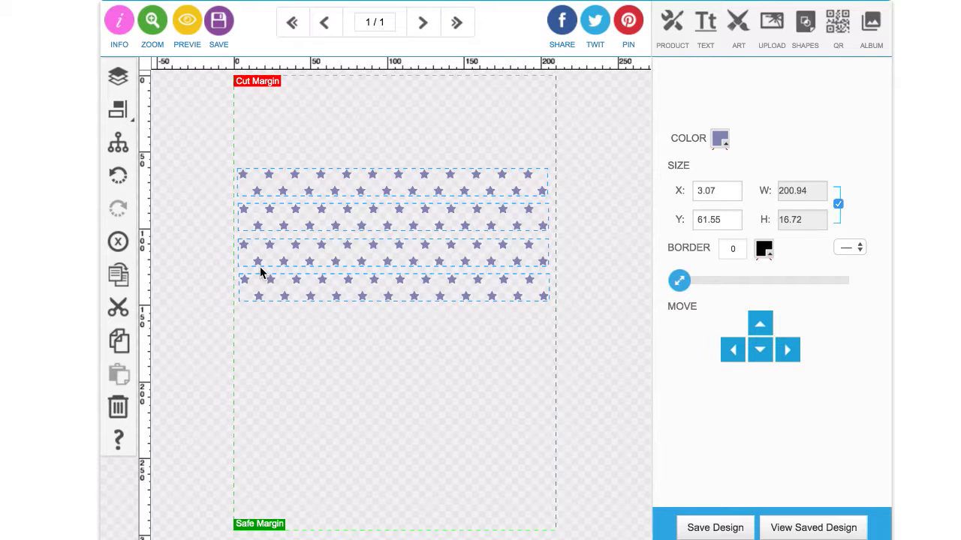
{"action": "left_click", "coordinate": [118, 273]}
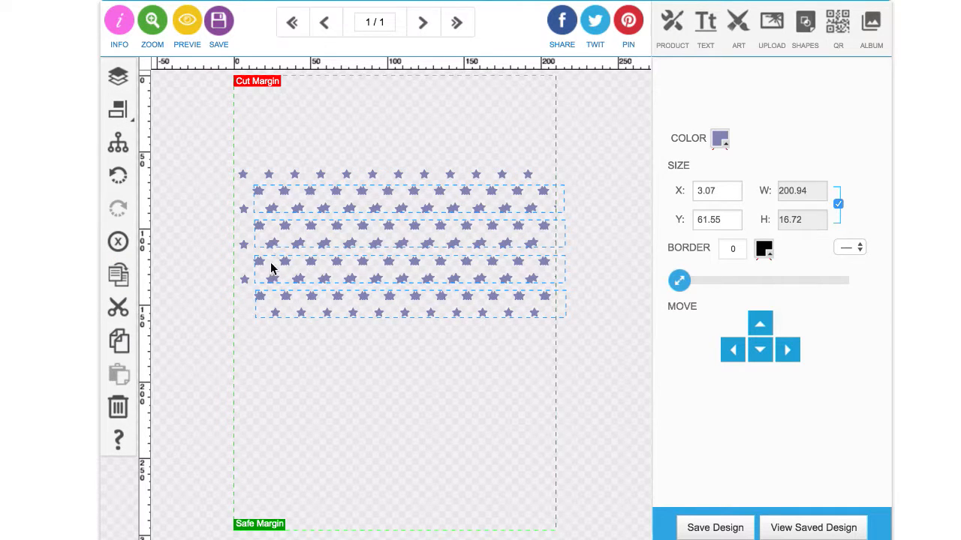
{"action": "left_click_drag", "start_coordinate": [274, 244], "coordinate": [259, 368]}
{"action": "left_click", "coordinate": [215, 244]}
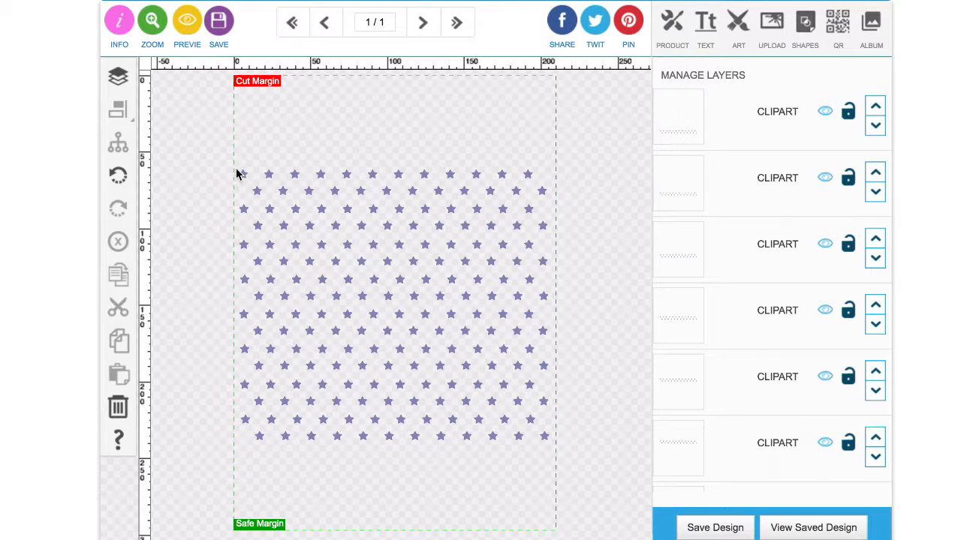
Step: Duplicate the lowest five double-row groups and place the copies beneath the pattern, running past the page's bottom edge
{"action": "left_click_drag", "start_coordinate": [225, 165], "coordinate": [573, 463]}
{"action": "left_click", "coordinate": [228, 274]}
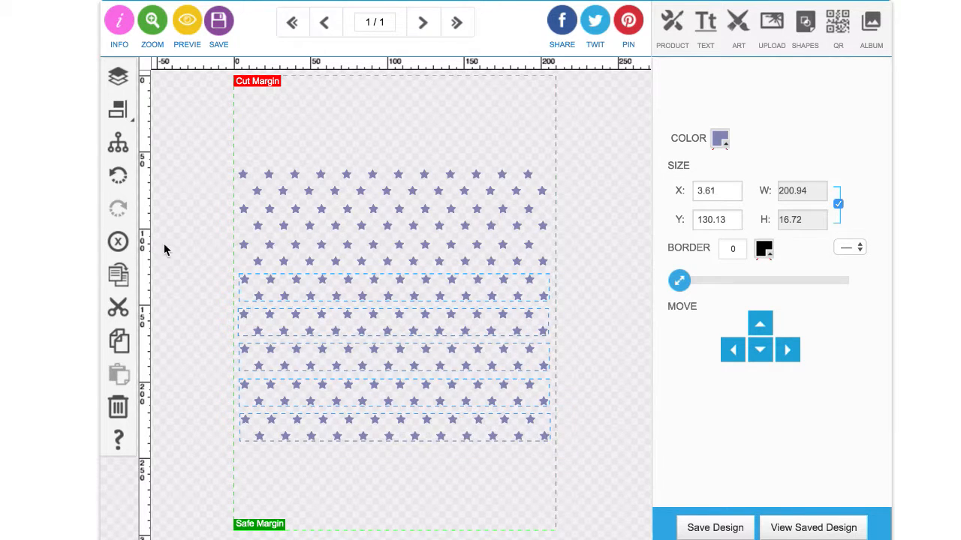
{"action": "left_click", "coordinate": [118, 274]}
{"action": "left_click_drag", "start_coordinate": [275, 310], "coordinate": [261, 472]}
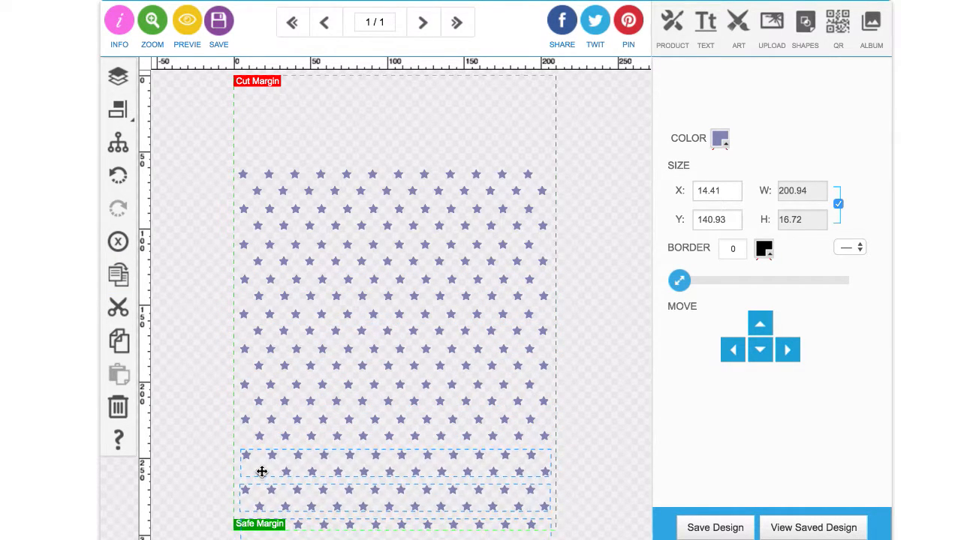
{"action": "left_click_drag", "start_coordinate": [261, 471], "coordinate": [261, 473]}
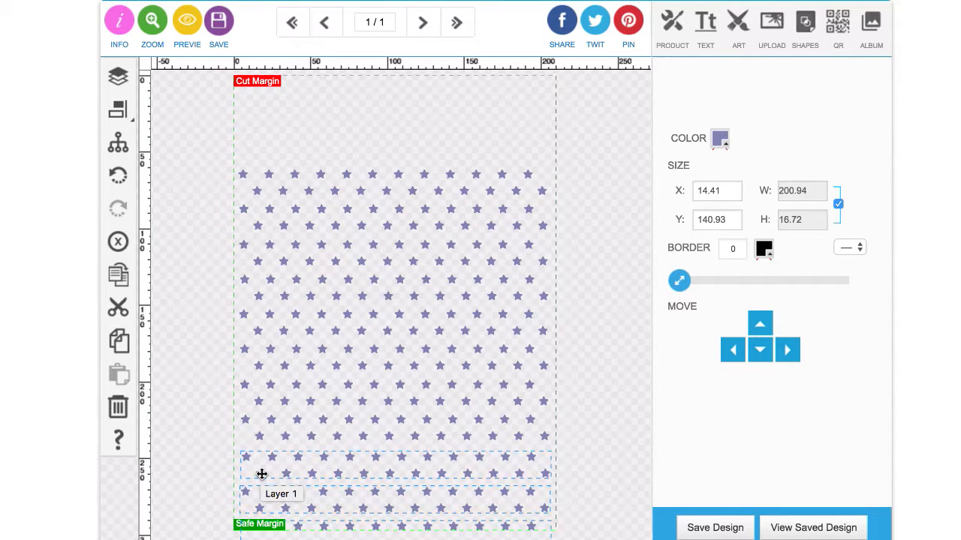
{"action": "left_click", "coordinate": [189, 402]}
Step: Delete the stray star lying outside the page beyond its right edge
{"action": "left_click", "coordinate": [148, 39]}
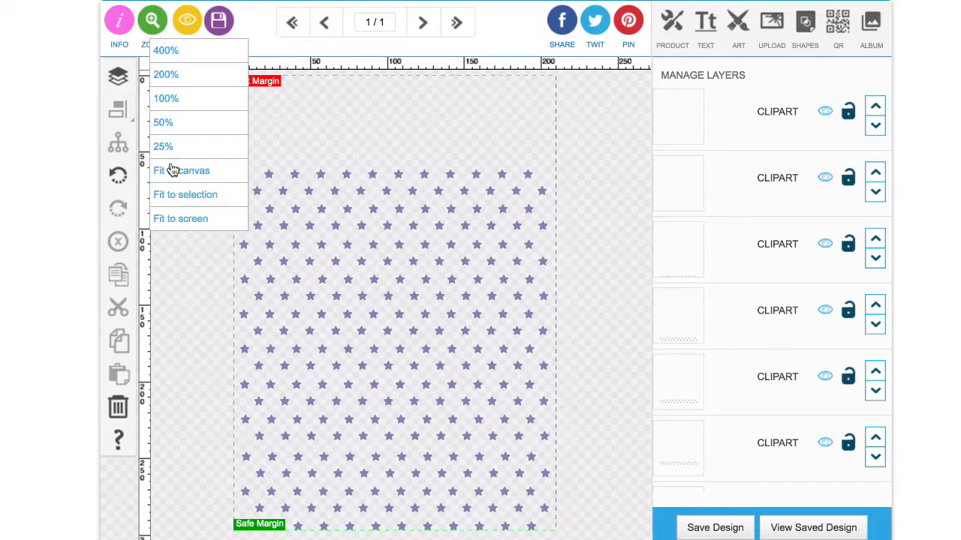
{"action": "left_click", "coordinate": [172, 148]}
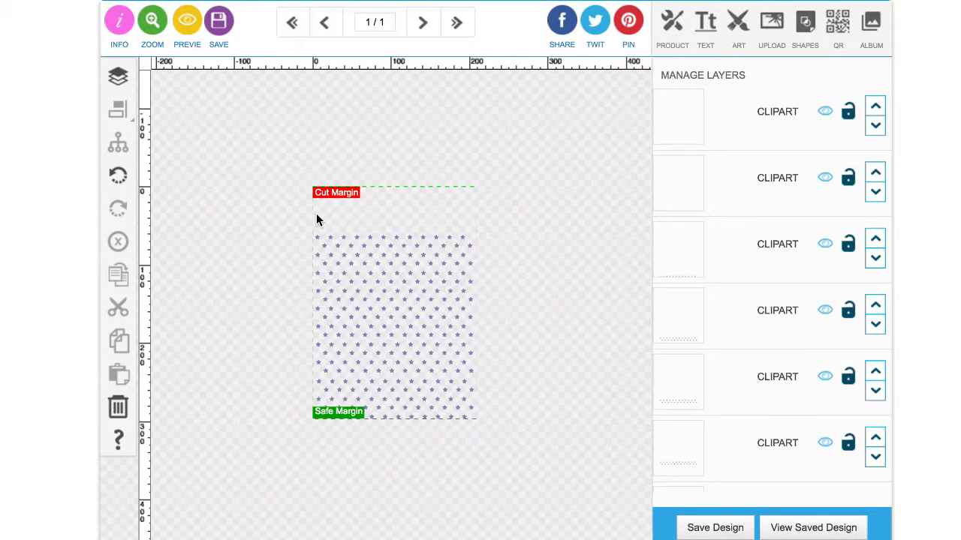
{"action": "left_click_drag", "start_coordinate": [311, 211], "coordinate": [498, 473]}
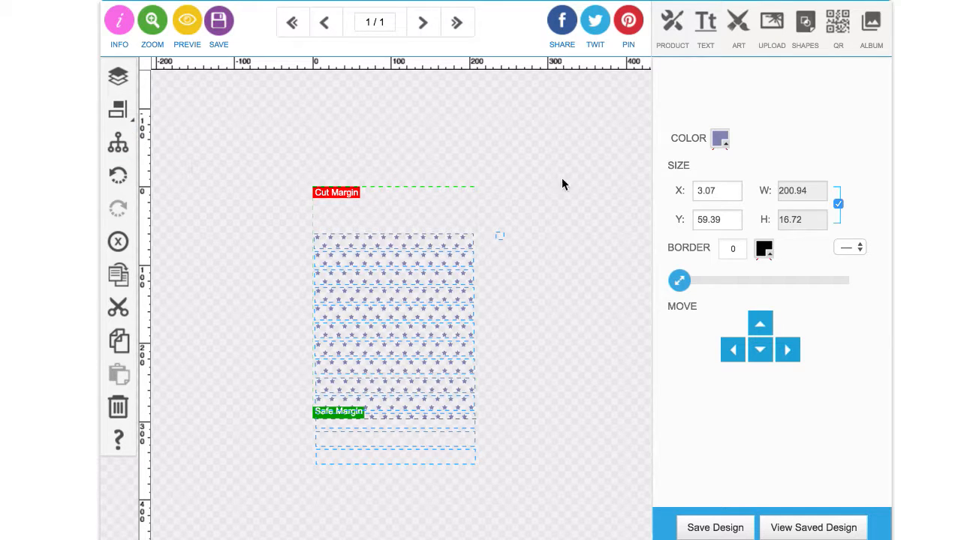
{"action": "left_click", "coordinate": [502, 219]}
{"action": "left_click", "coordinate": [507, 252]}
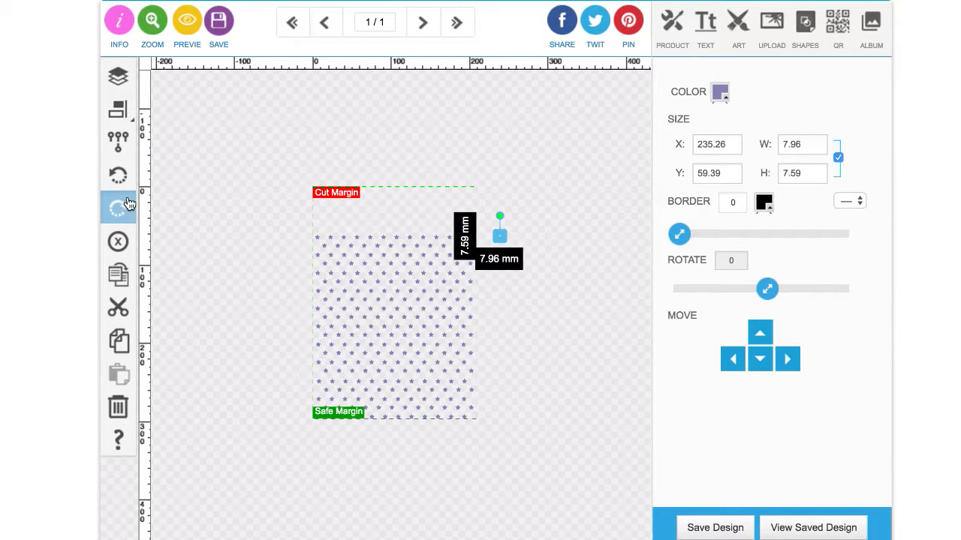
Step: Group all the star rows and move the pattern up to about X 2 mm, Y 3.3 mm, filling the page
{"action": "mouse_move", "coordinate": [286, 211]}
{"action": "left_mouse_down"}
{"action": "mouse_move", "coordinate": [509, 469]}
{"action": "mouse_move", "coordinate": [507, 487]}
{"action": "left_mouse_up"}
{"action": "left_click", "coordinate": [120, 146]}
{"action": "left_click_drag", "start_coordinate": [358, 240], "coordinate": [358, 192]}
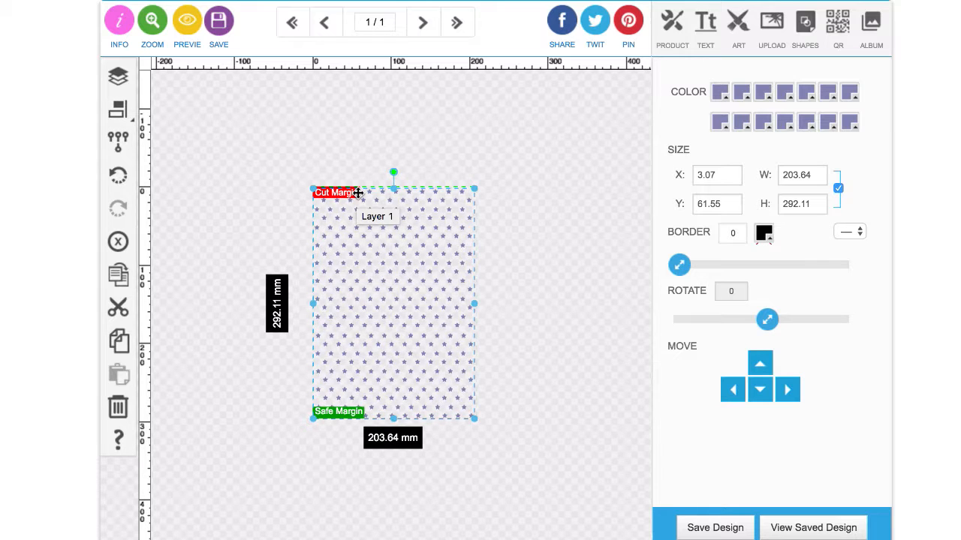
{"action": "left_click", "coordinate": [157, 26]}
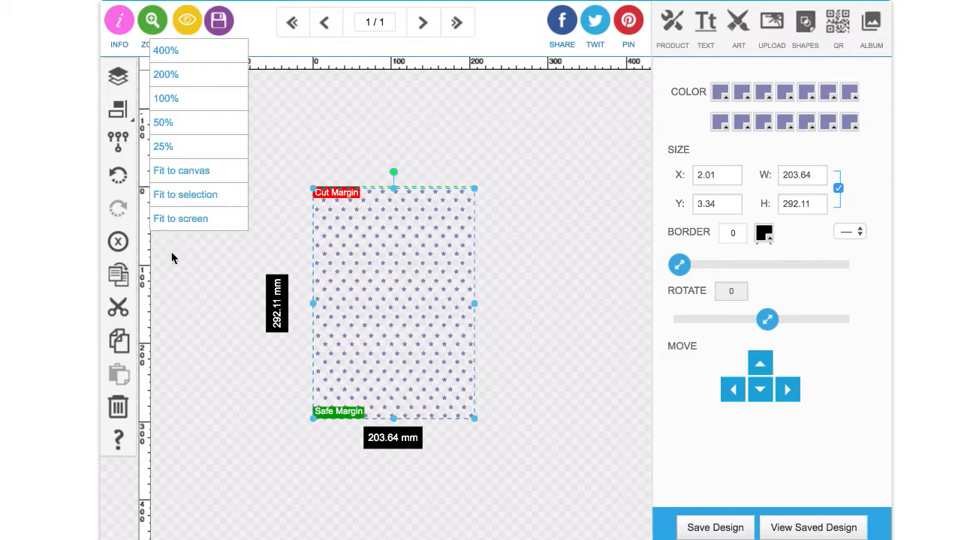
{"action": "left_click", "coordinate": [187, 170]}
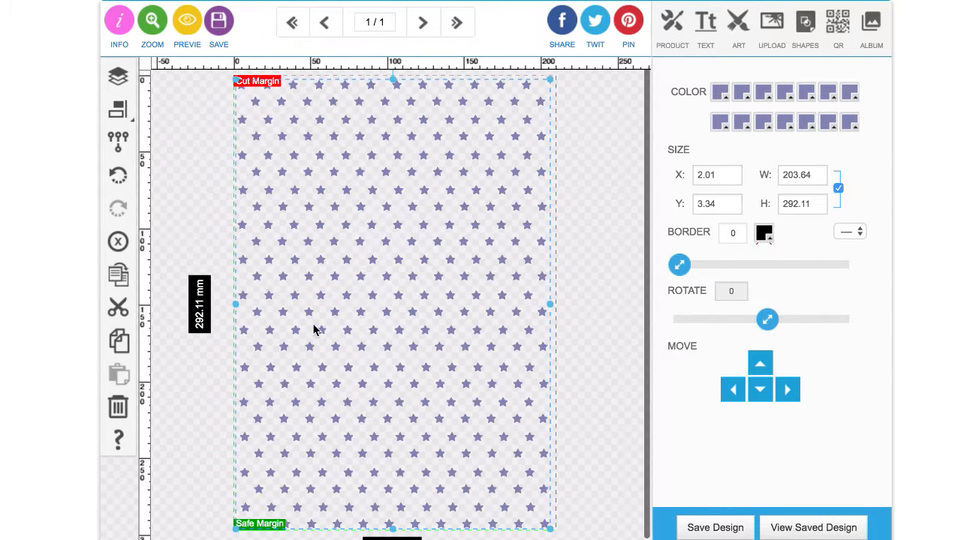
{"action": "left_click", "coordinate": [591, 383]}
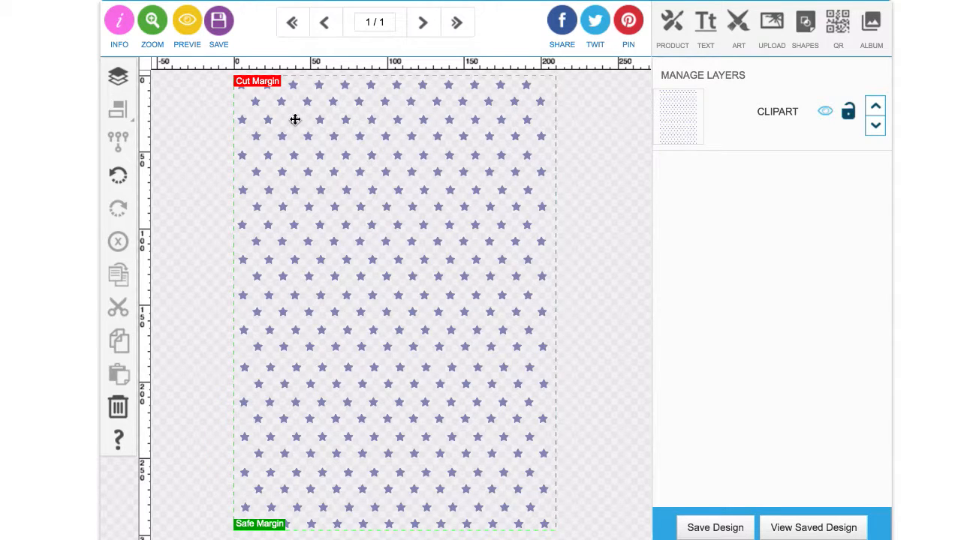
Step: Shift the pattern slightly left to about X 0.9 mm, scale it to about 217 mm wide, and ungroup it
{"action": "left_click", "coordinate": [296, 119]}
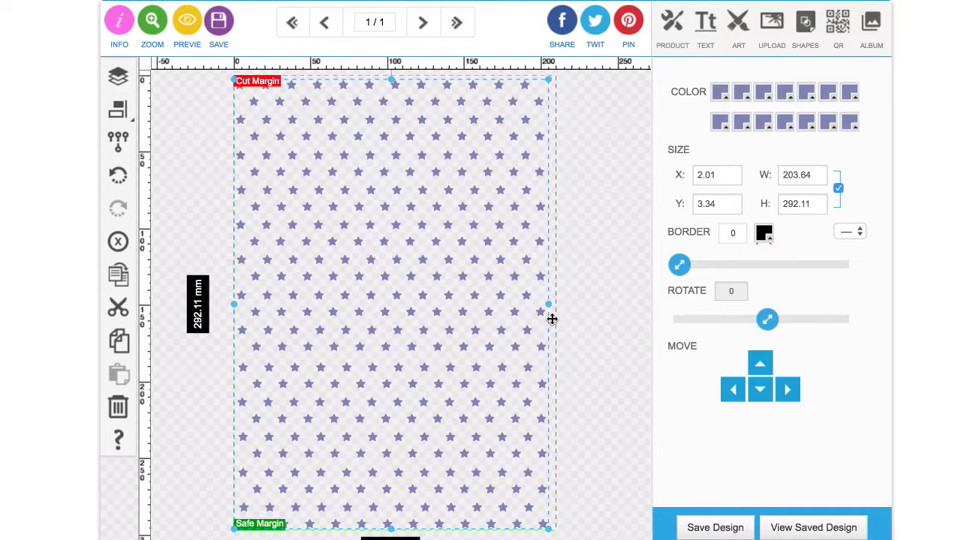
{"action": "left_click_drag", "start_coordinate": [551, 303], "coordinate": [566, 319]}
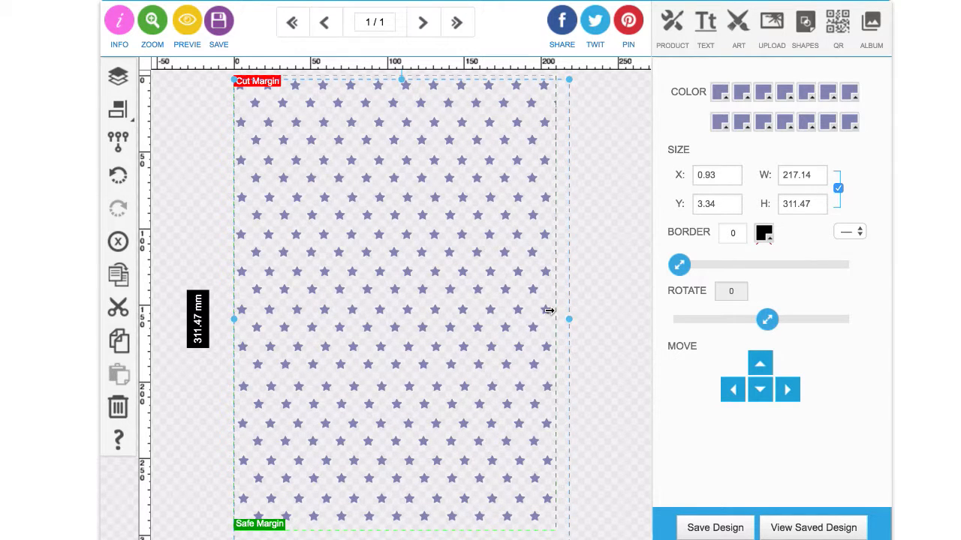
{"action": "left_click", "coordinate": [122, 141]}
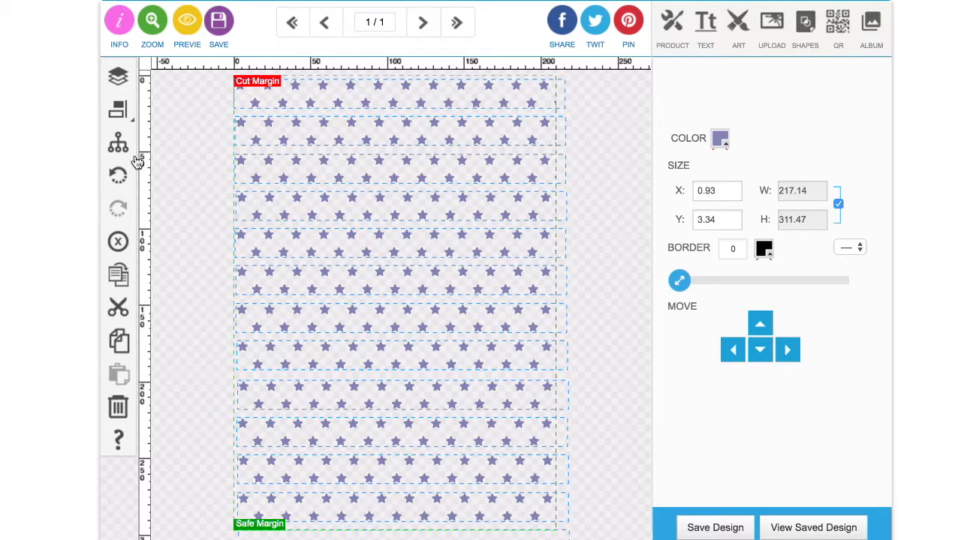
Step: Center all the star rows horizontally relative to the page
{"action": "left_click", "coordinate": [115, 112]}
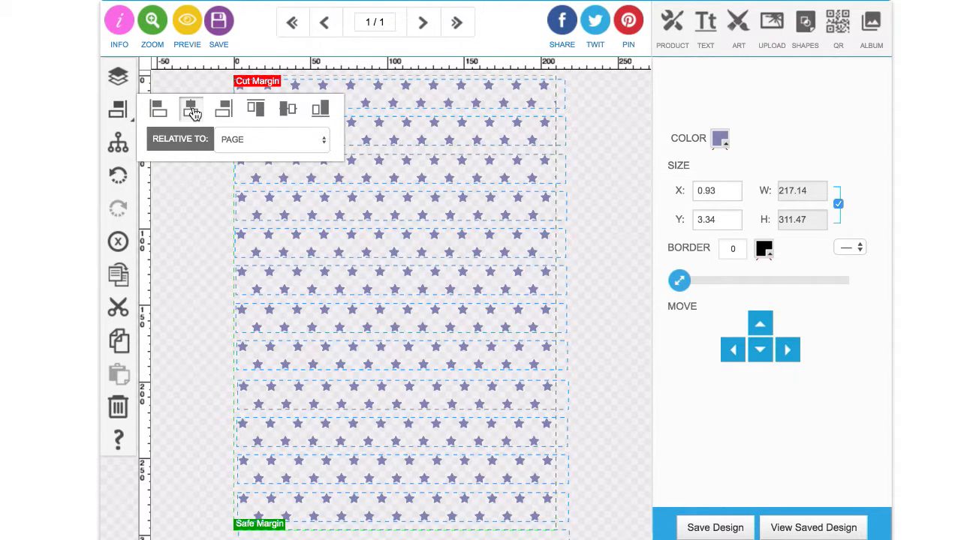
{"action": "left_click", "coordinate": [193, 112]}
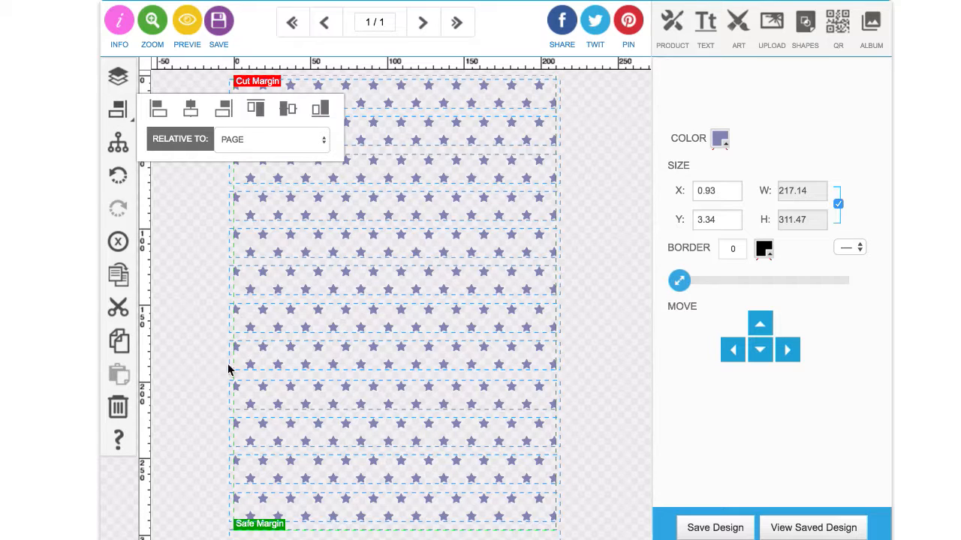
{"action": "left_click", "coordinate": [208, 198]}
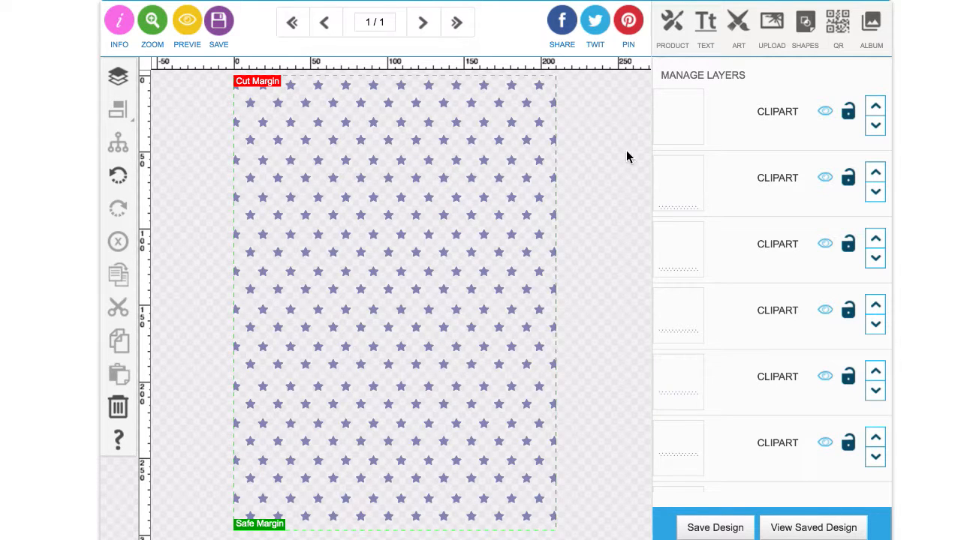
Step: Draw a small black rectangle about 17.3 by 15.7 mm near the upper left of the page
{"action": "left_click", "coordinate": [803, 26]}
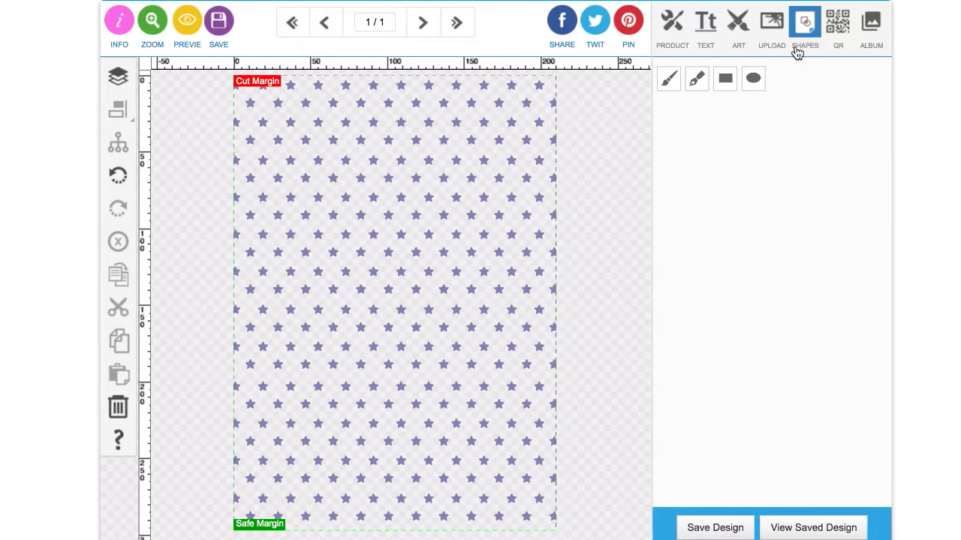
{"action": "left_click", "coordinate": [725, 78]}
{"action": "left_click", "coordinate": [730, 119]}
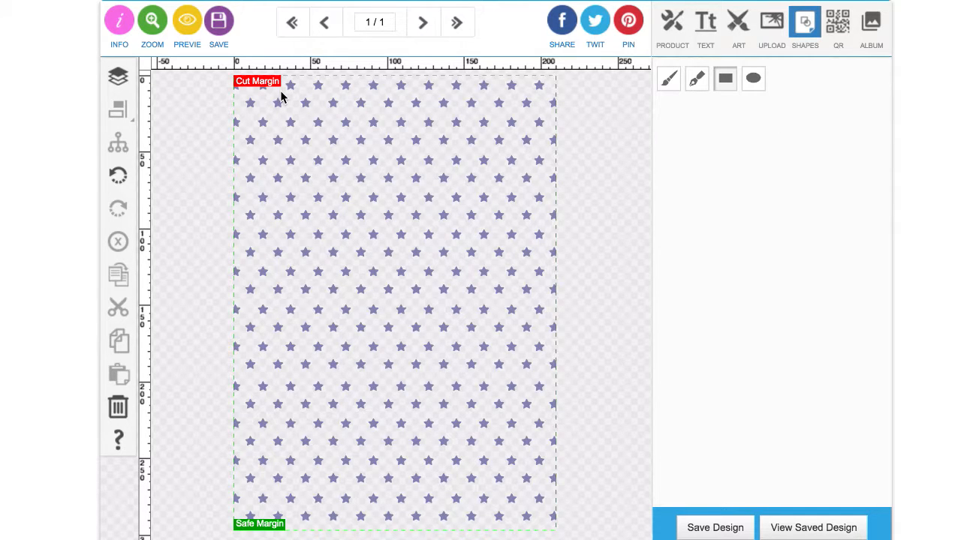
{"action": "left_click_drag", "start_coordinate": [288, 97], "coordinate": [307, 117]}
Step: Unlock the black rectangle's proportions and stretch it vertically at both ends to about 17.5 mm high
{"action": "left_click", "coordinate": [154, 26]}
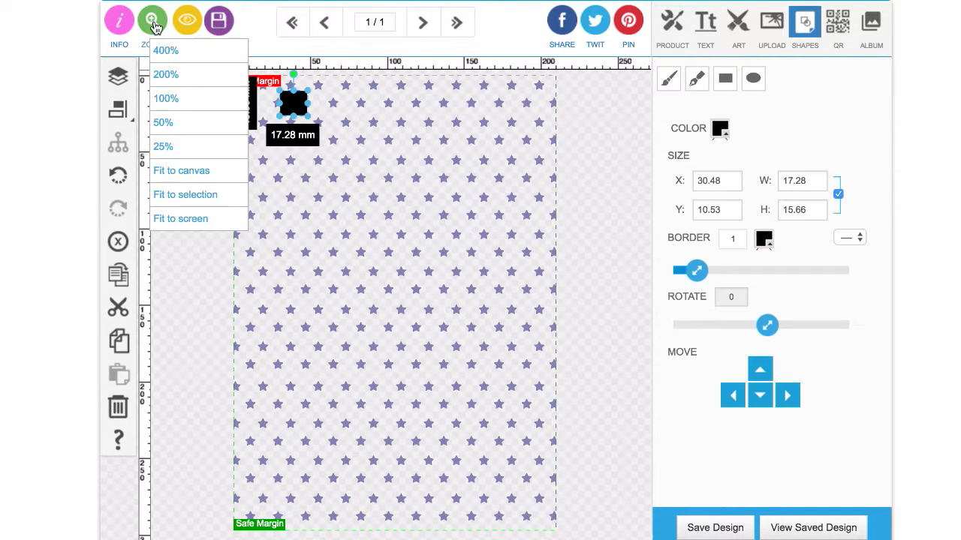
{"action": "left_click", "coordinate": [186, 97]}
{"action": "scroll", "coordinate": [297, 213], "scroll_direction": "up", "scroll_amount": 4}
{"action": "scroll", "coordinate": [297, 213], "scroll_direction": "left", "scroll_amount": 2}
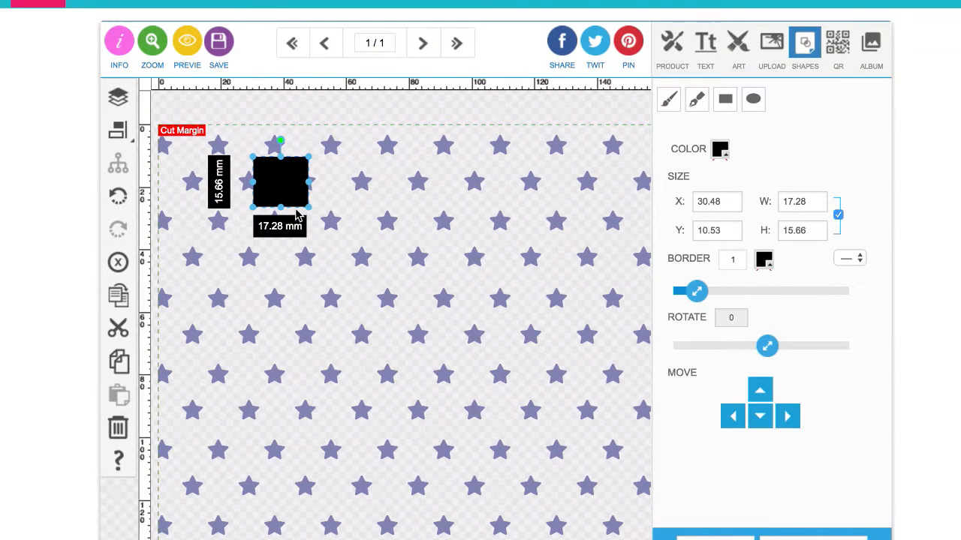
{"action": "left_click", "coordinate": [836, 216]}
{"action": "left_click_drag", "start_coordinate": [282, 158], "coordinate": [282, 154]}
{"action": "left_click_drag", "start_coordinate": [282, 208], "coordinate": [282, 213]}
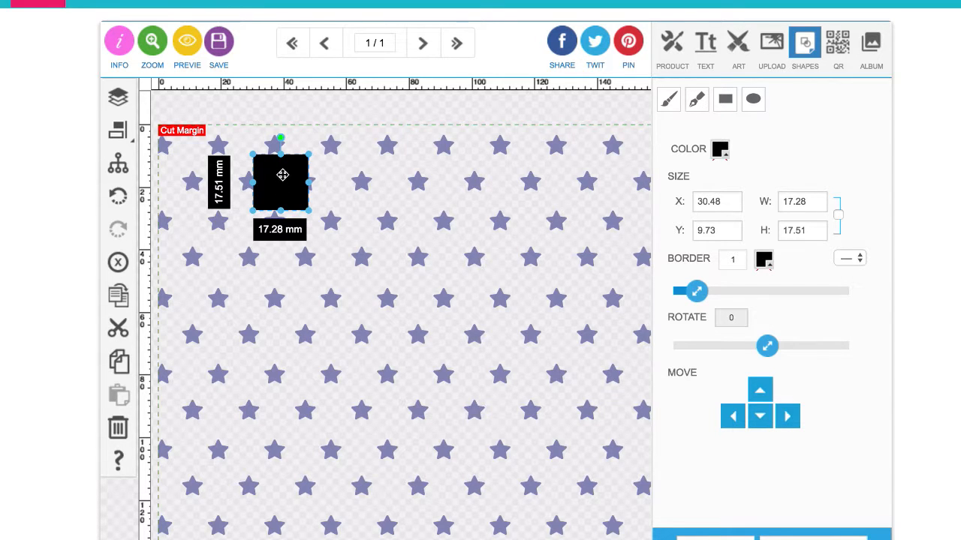
Step: Place the black square as a spacer at about X 28.4 mm, Y 34.1 mm, and nudge the third pair of star rows up to meet it
{"action": "left_click_drag", "start_coordinate": [282, 175], "coordinate": [276, 253]}
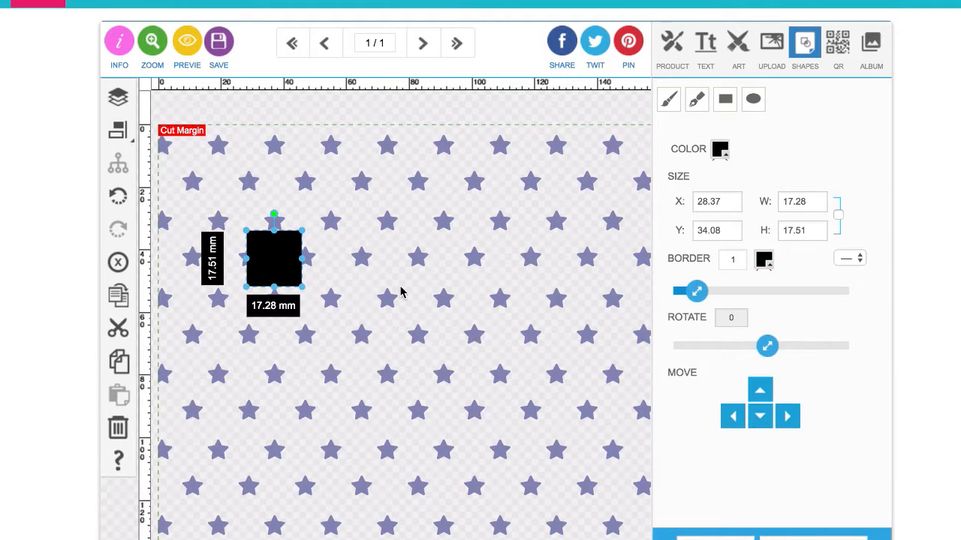
{"action": "scroll", "coordinate": [400, 292], "scroll_direction": "down", "scroll_amount": 2}
{"action": "left_click", "coordinate": [291, 205]}
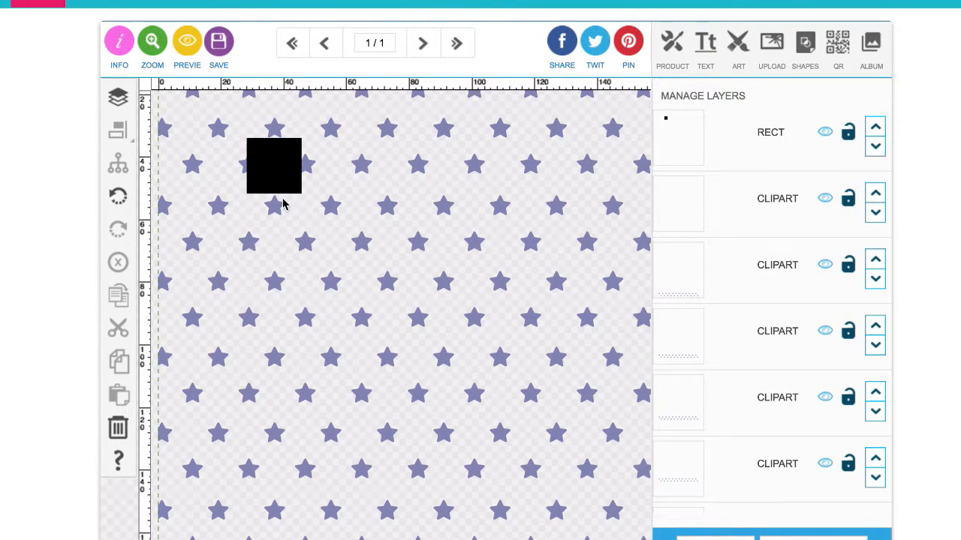
{"action": "left_click", "coordinate": [277, 208]}
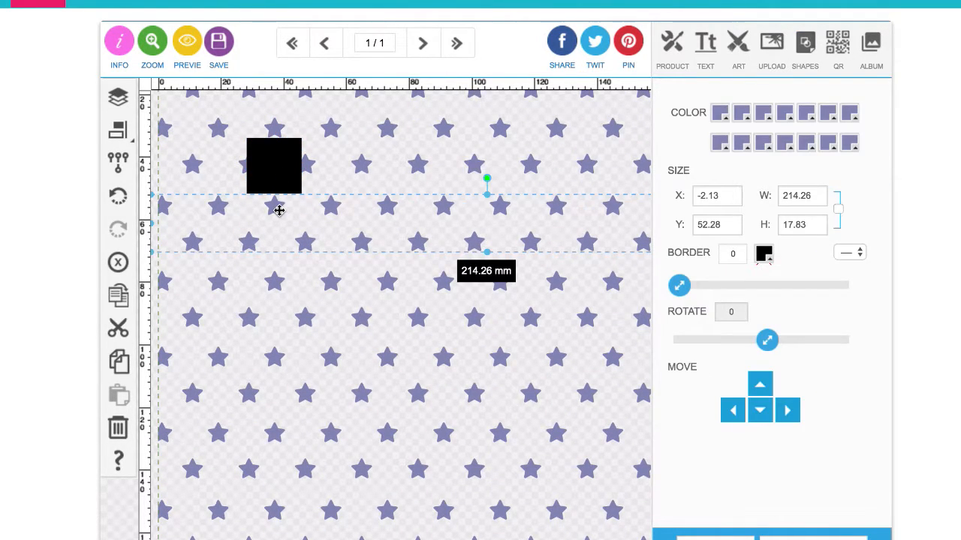
Step: Move the spacer square down one pair at a time and nudge the fourth and fifth pairs of star rows up against its lower edge
{"action": "left_click", "coordinate": [277, 165]}
{"action": "left_click_drag", "start_coordinate": [277, 165], "coordinate": [279, 241]}
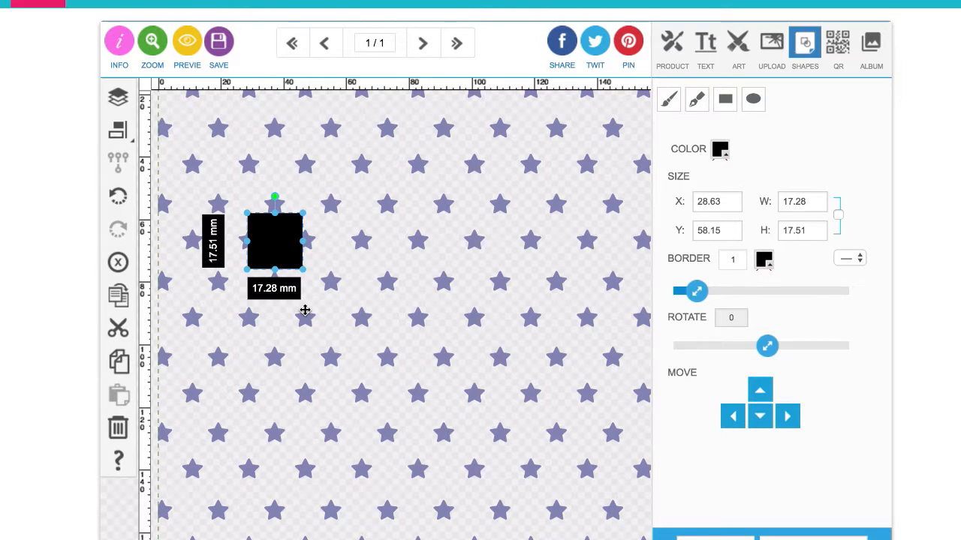
{"action": "left_click", "coordinate": [271, 286]}
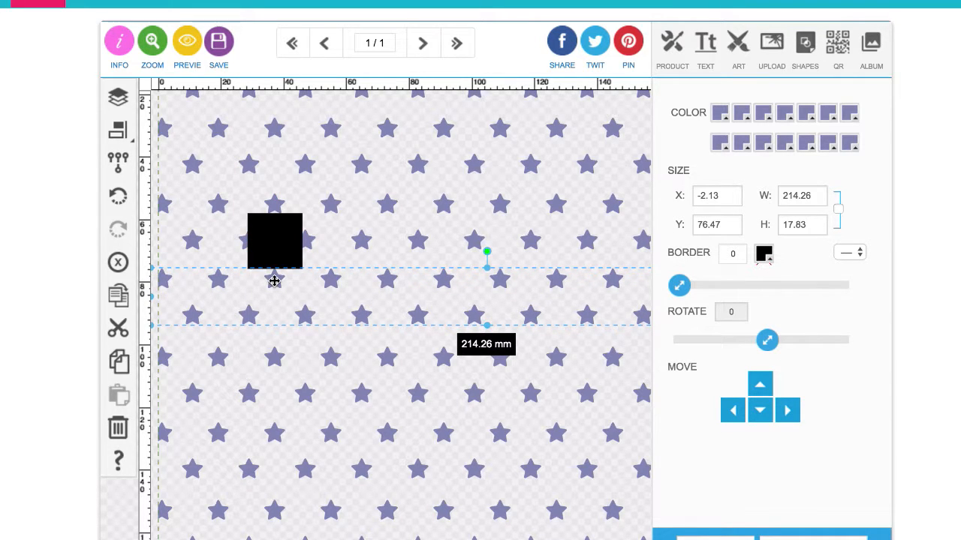
{"action": "left_click", "coordinate": [274, 251]}
{"action": "left_click_drag", "start_coordinate": [275, 250], "coordinate": [279, 324]}
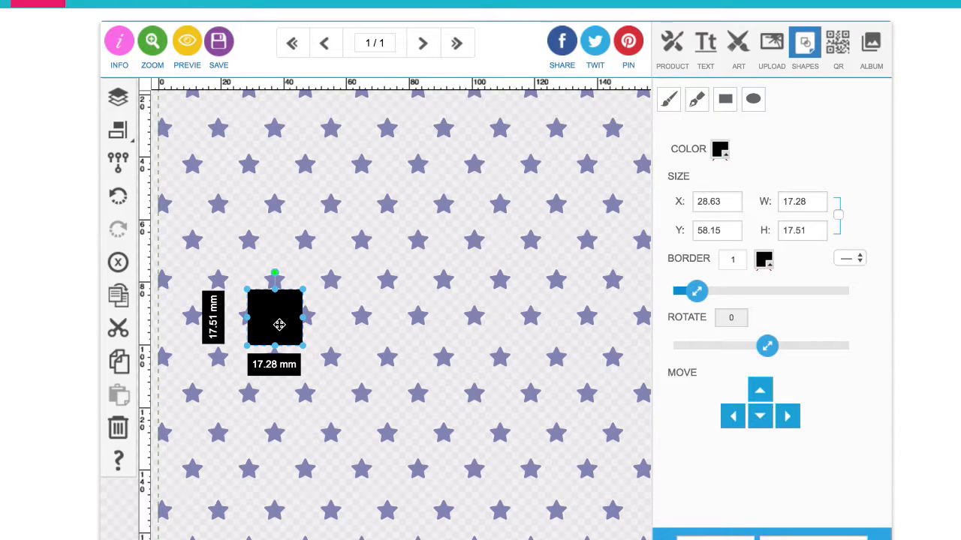
{"action": "left_click", "coordinate": [334, 363]}
{"action": "left_click_drag", "start_coordinate": [278, 357], "coordinate": [278, 356]}
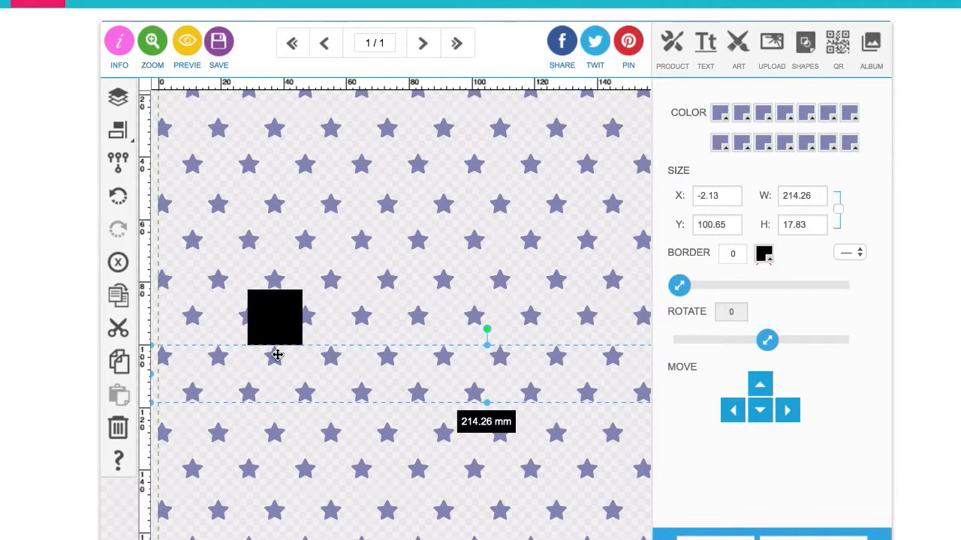
Step: Continue down with the spacer square and align the sixth and seventh pairs of star rows to its lower edge
{"action": "left_click_drag", "start_coordinate": [278, 317], "coordinate": [280, 396]}
{"action": "scroll", "coordinate": [305, 337], "scroll_direction": "down", "scroll_amount": 5}
{"action": "left_click", "coordinate": [304, 311]}
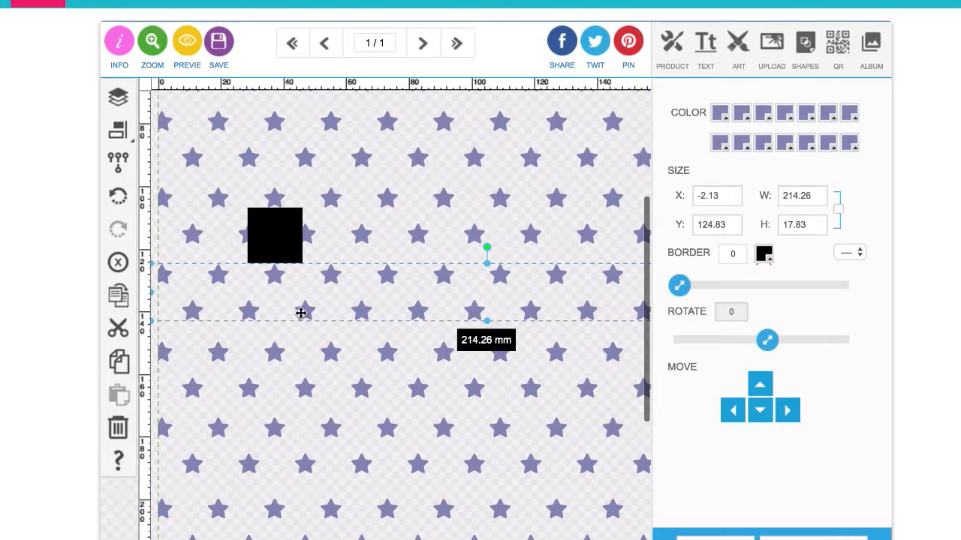
{"action": "left_click", "coordinate": [278, 243]}
{"action": "left_click_drag", "start_coordinate": [278, 242], "coordinate": [282, 318]}
{"action": "left_click", "coordinate": [274, 361]}
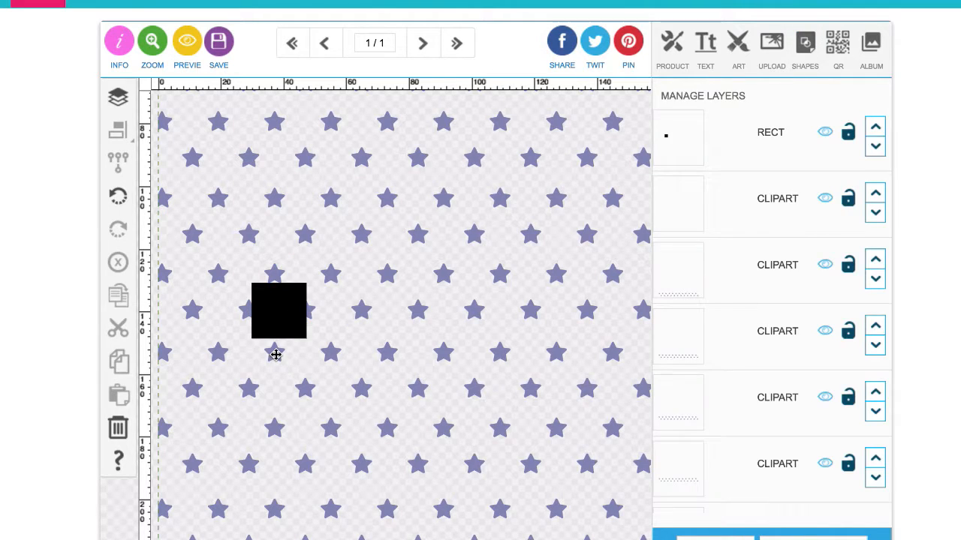
{"action": "left_click", "coordinate": [275, 355]}
Step: Move the spacer square to about X 30 mm, Y 155 mm, and nudge the eighth pair of star rows up against it
{"action": "left_click", "coordinate": [275, 318]}
{"action": "left_click_drag", "start_coordinate": [275, 318], "coordinate": [280, 394]}
{"action": "scroll", "coordinate": [292, 371], "scroll_direction": "down", "scroll_amount": 3}
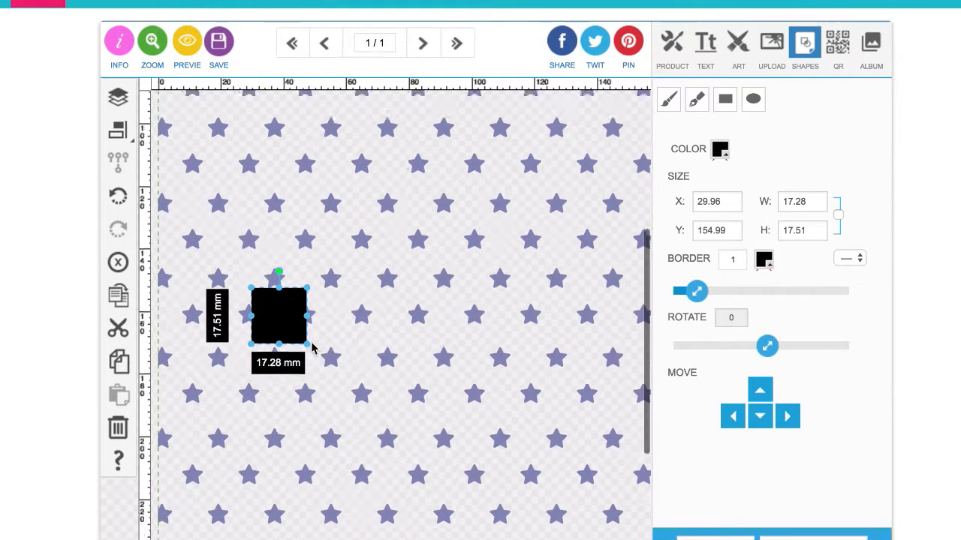
{"action": "left_click", "coordinate": [270, 337]}
{"action": "left_click", "coordinate": [276, 331]}
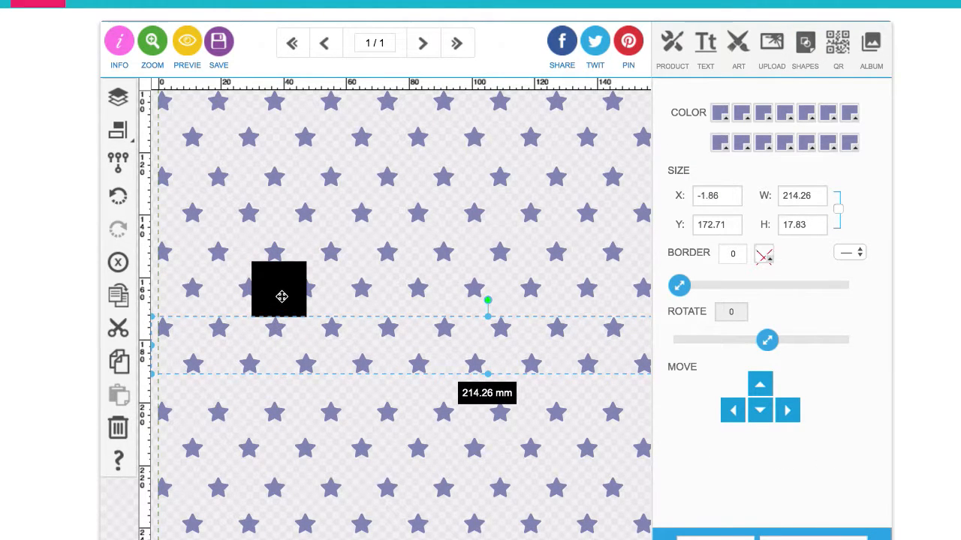
Step: Move the spacer square onto the eighth pair of star rows and nudge the ninth pair up against its lower edge
{"action": "left_click", "coordinate": [281, 295]}
{"action": "left_click_drag", "start_coordinate": [280, 295], "coordinate": [281, 373]}
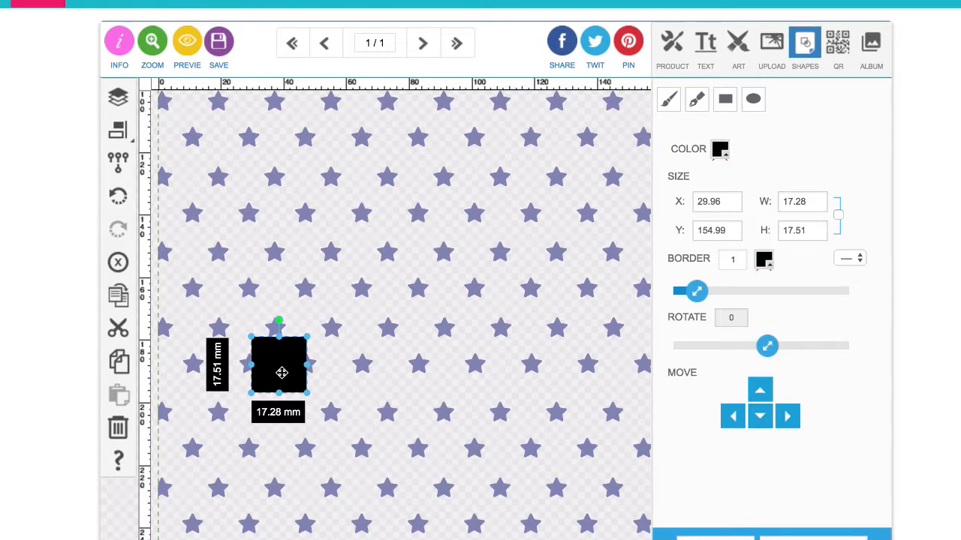
{"action": "scroll", "coordinate": [326, 296], "scroll_direction": "down", "scroll_amount": 3}
{"action": "left_click", "coordinate": [320, 310]}
{"action": "left_click", "coordinate": [294, 286]}
{"action": "left_click", "coordinate": [273, 320]}
{"action": "left_click_drag", "start_coordinate": [279, 321], "coordinate": [274, 311]}
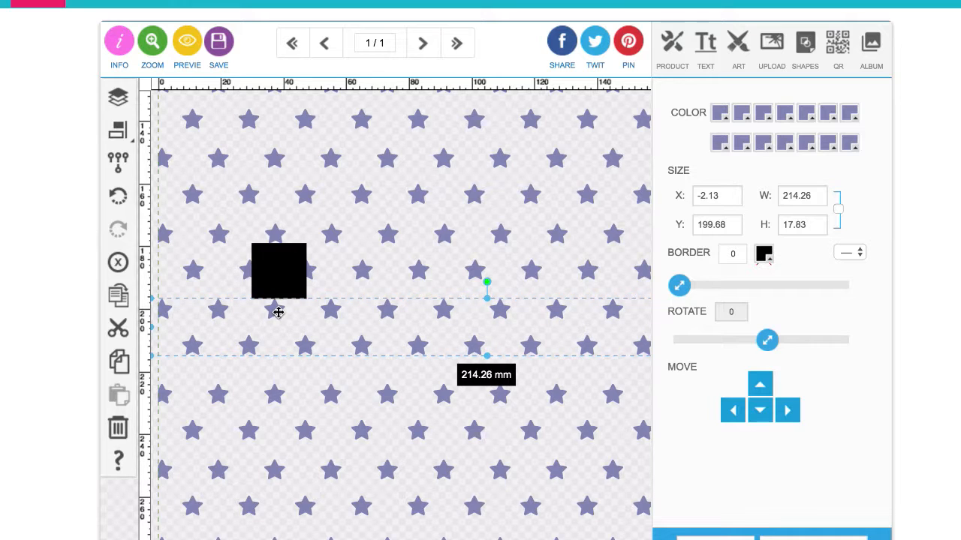
Step: Move the spacer square to about X 29.4 mm, Y 203.2 mm, and nudge the tenth pair of star rows up to meet it
{"action": "left_click_drag", "start_coordinate": [278, 268], "coordinate": [278, 344]}
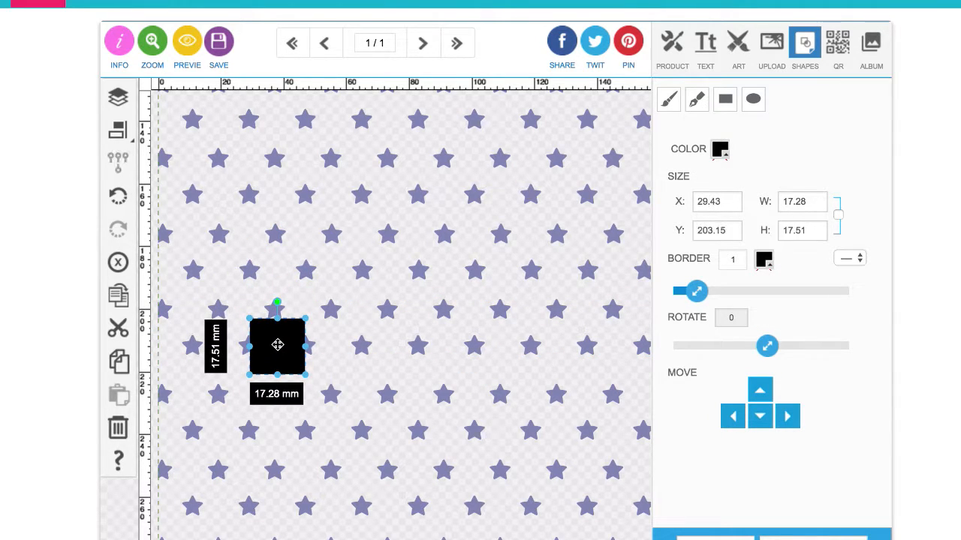
{"action": "left_click", "coordinate": [329, 339]}
{"action": "left_click", "coordinate": [277, 395]}
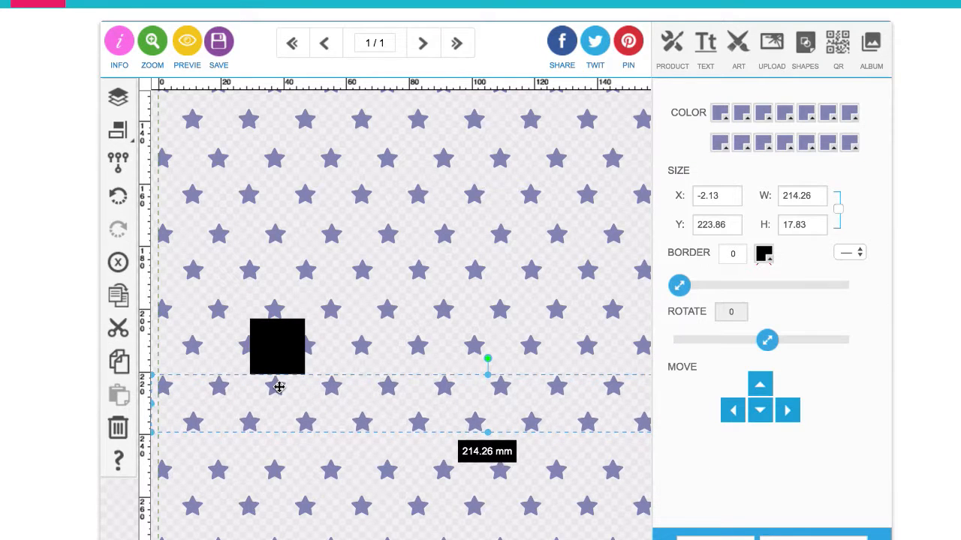
Step: Move the spacer square down to about Y 227.8 mm, and delete it from the design
{"action": "left_click_drag", "start_coordinate": [278, 356], "coordinate": [277, 435]}
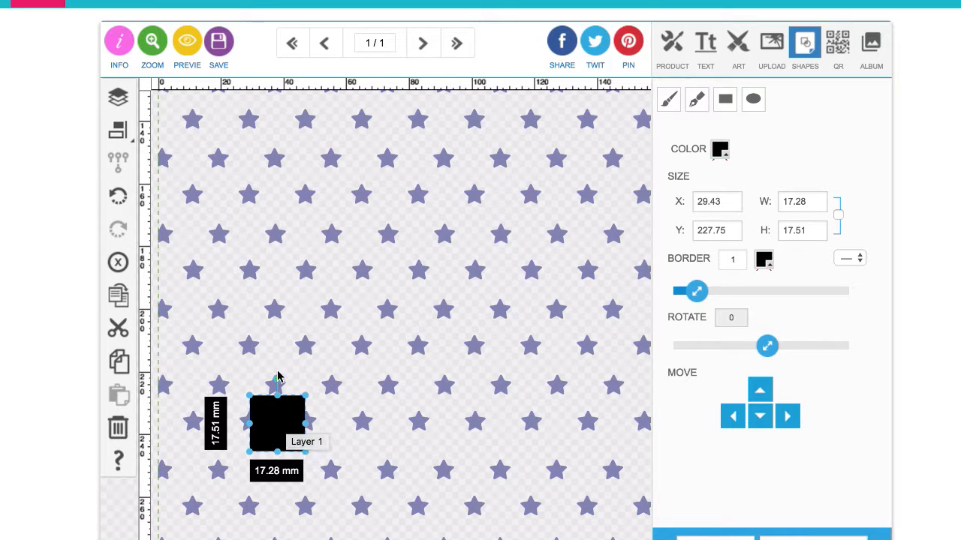
{"action": "left_click", "coordinate": [153, 56]}
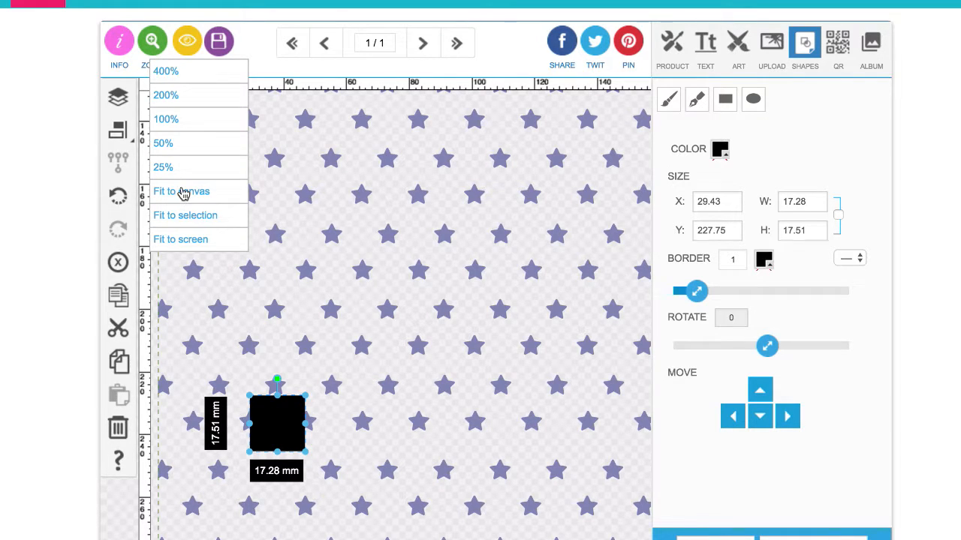
{"action": "left_click", "coordinate": [183, 192]}
{"action": "left_click_drag", "start_coordinate": [293, 453], "coordinate": [191, 381]}
{"action": "left_click", "coordinate": [118, 262]}
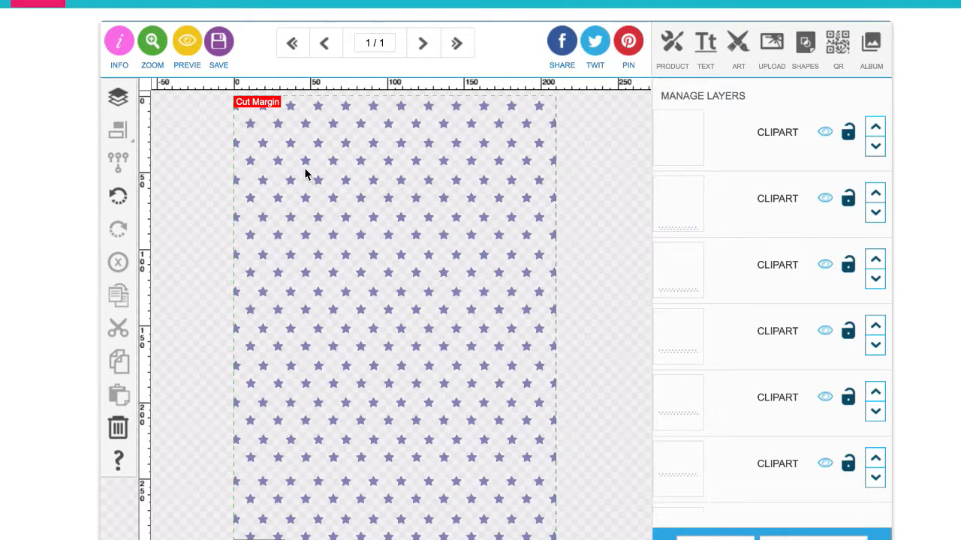
Step: Draw a rectangle about 234 by 302 mm that covers the whole page
{"action": "left_click", "coordinate": [801, 44]}
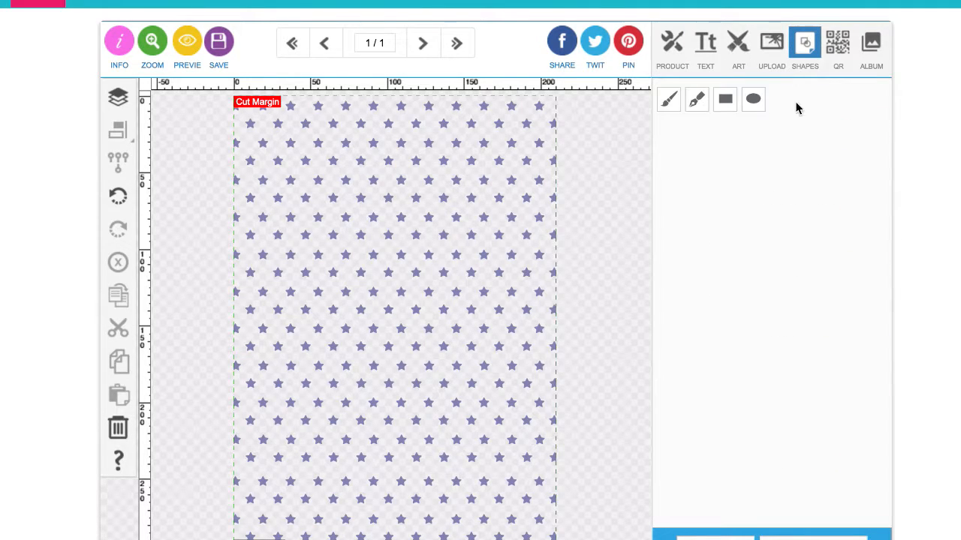
{"action": "left_click", "coordinate": [727, 100]}
{"action": "left_click", "coordinate": [726, 135]}
{"action": "left_click_drag", "start_coordinate": [208, 94], "coordinate": [559, 539]}
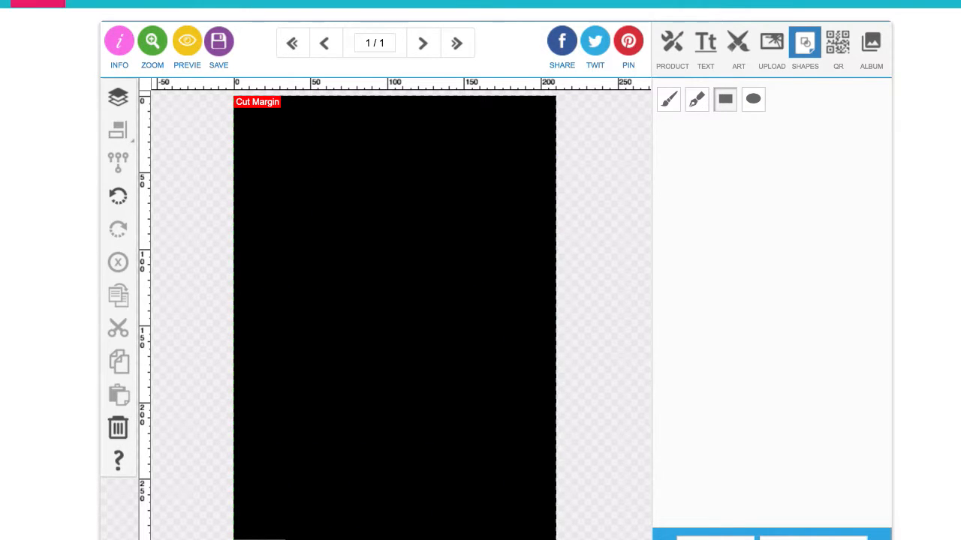
Step: Fill the page-sized rectangle with bright pink, hex f9459c
{"action": "left_click", "coordinate": [724, 154]}
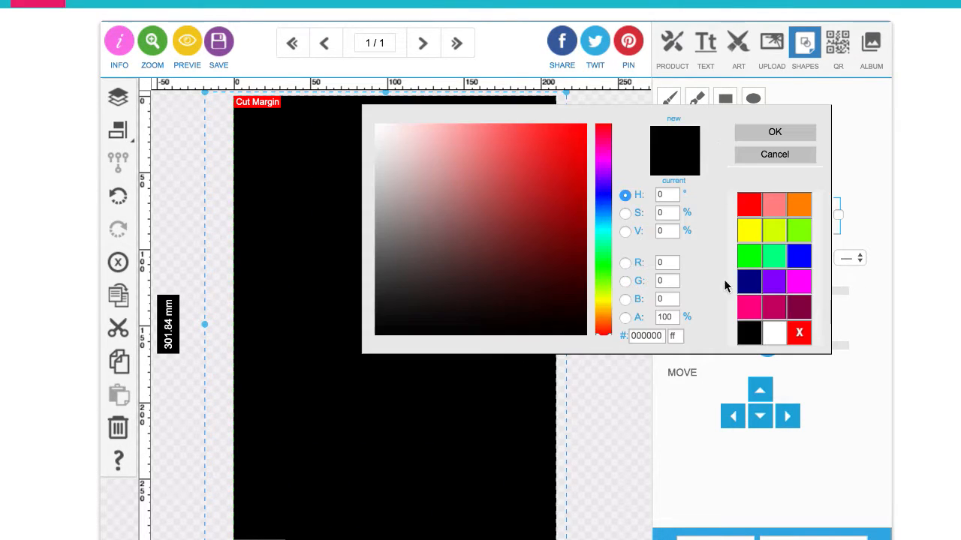
{"action": "left_click", "coordinate": [748, 312]}
{"action": "left_click", "coordinate": [568, 128]}
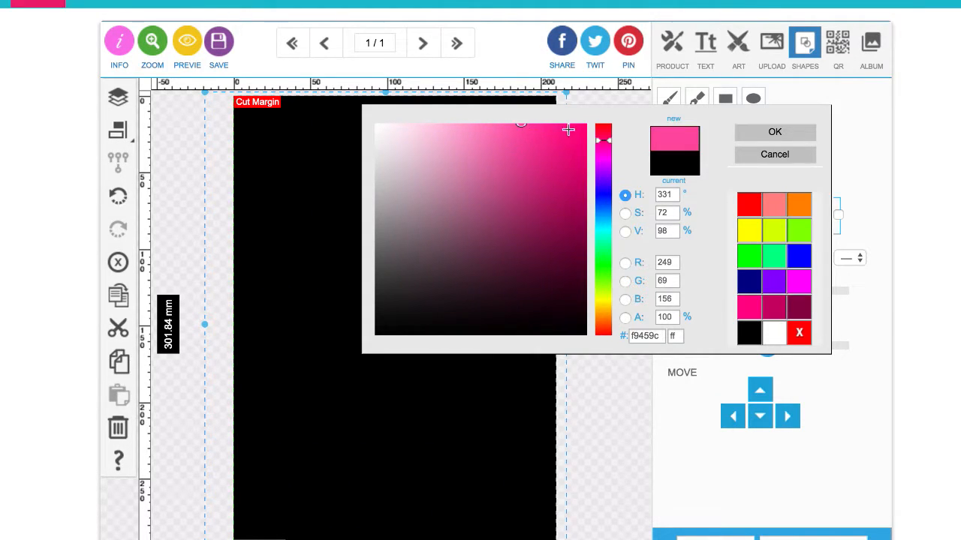
{"action": "left_click", "coordinate": [755, 137]}
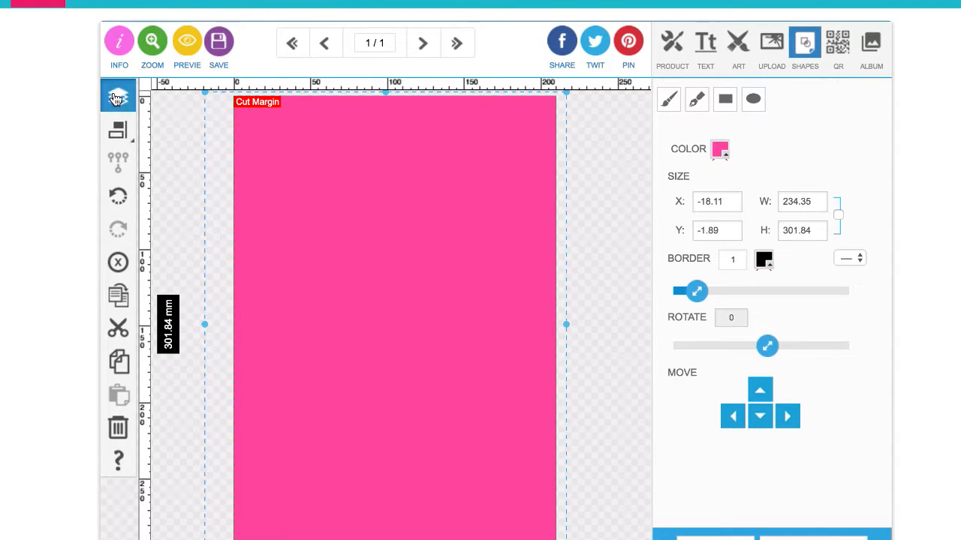
Step: Move the pink rectangle's layer down the layer order, one position at a time, beneath the star row layers
{"action": "left_click", "coordinate": [116, 97]}
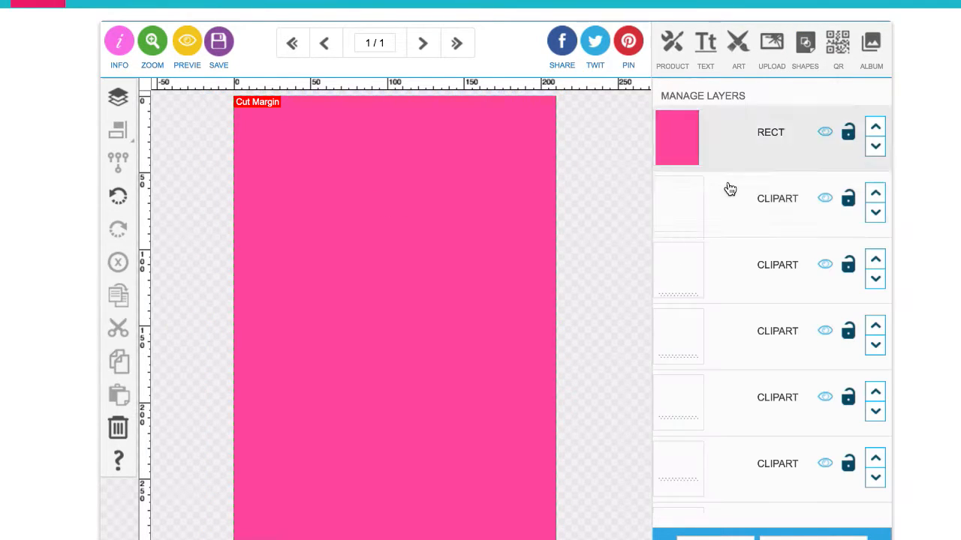
{"action": "left_click", "coordinate": [874, 154]}
{"action": "left_click", "coordinate": [875, 213]}
{"action": "left_click", "coordinate": [875, 279]}
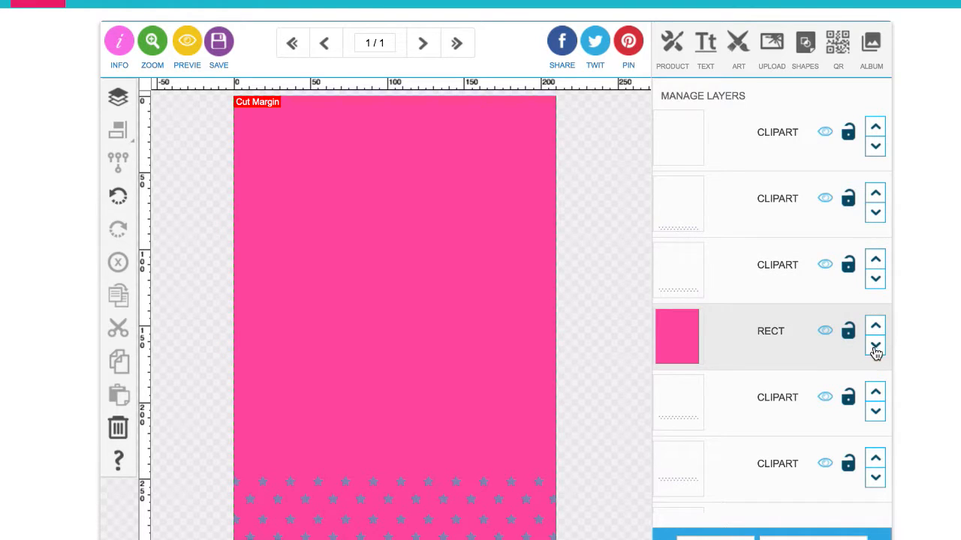
{"action": "left_click", "coordinate": [874, 348]}
{"action": "scroll", "coordinate": [833, 378], "scroll_direction": "down", "scroll_amount": 1}
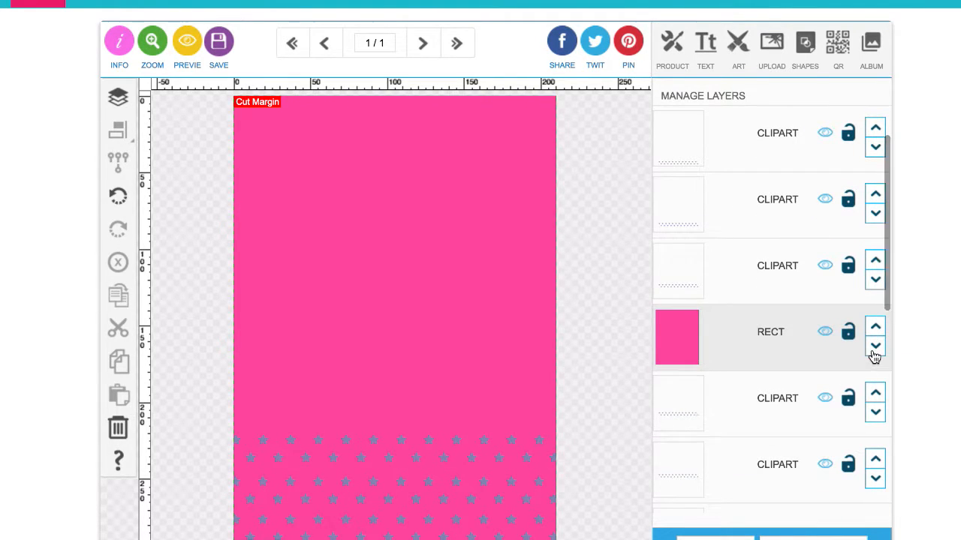
{"action": "left_click", "coordinate": [872, 349]}
{"action": "left_click", "coordinate": [874, 413]}
{"action": "scroll", "coordinate": [804, 437], "scroll_direction": "down", "scroll_amount": 2}
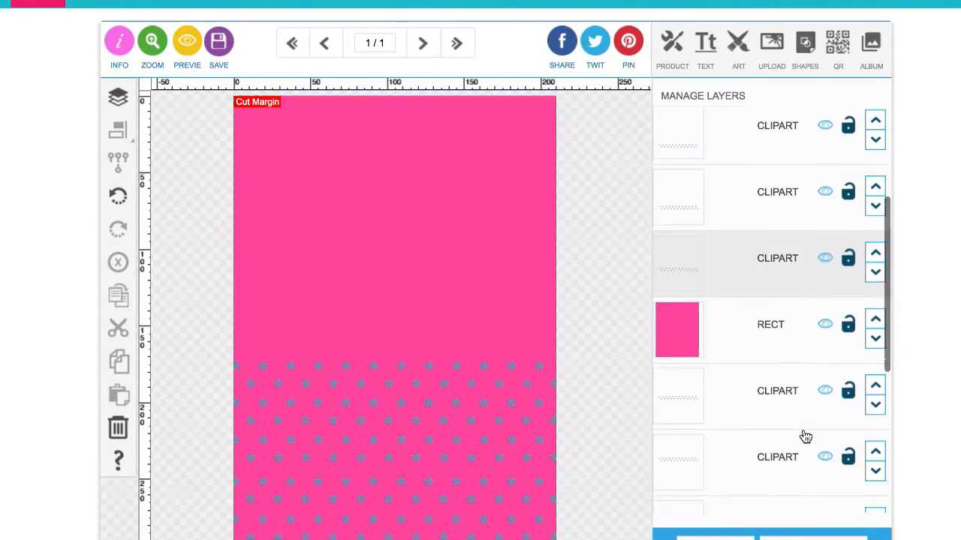
{"action": "left_click", "coordinate": [875, 341]}
{"action": "left_click", "coordinate": [875, 401]}
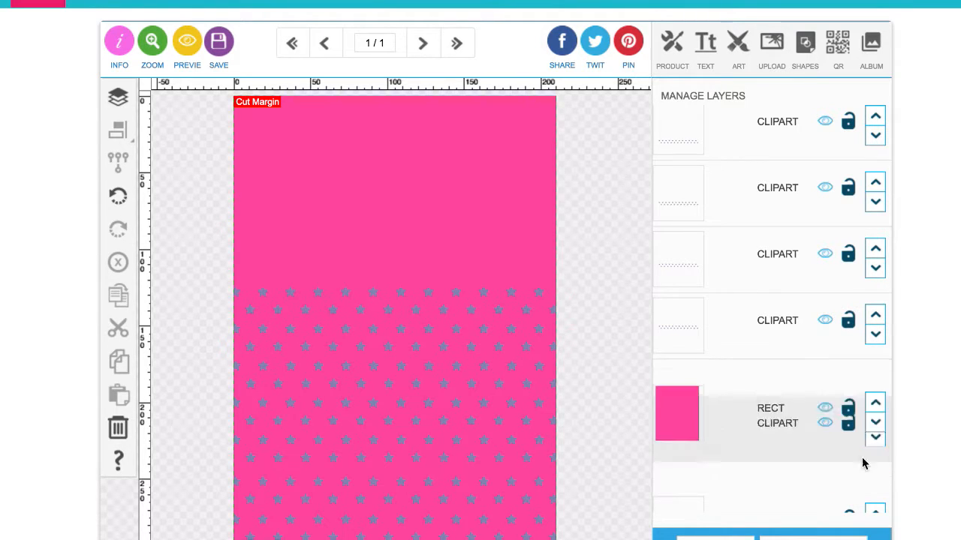
{"action": "scroll", "coordinate": [816, 415], "scroll_direction": "down", "scroll_amount": 1}
{"action": "scroll", "coordinate": [815, 415], "scroll_direction": "down", "scroll_amount": 1}
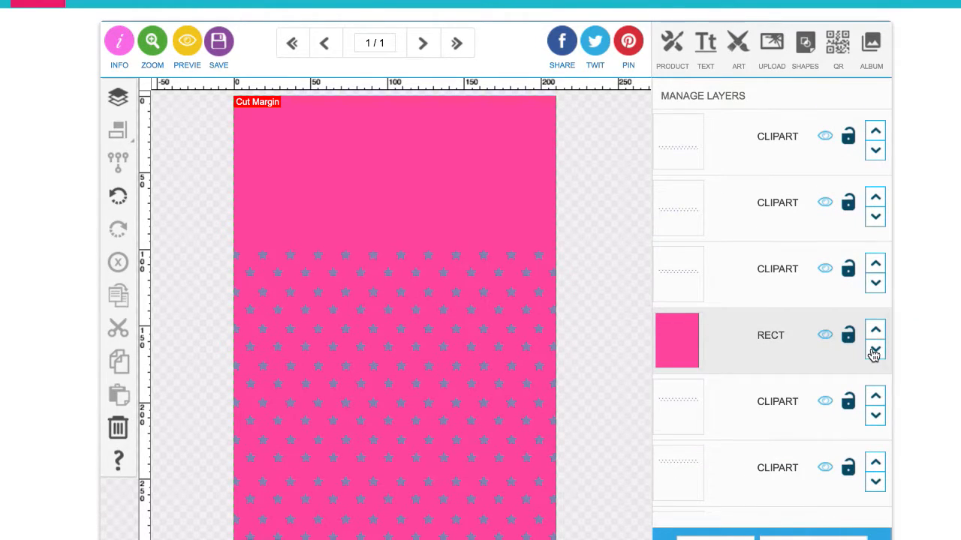
{"action": "left_click", "coordinate": [874, 349]}
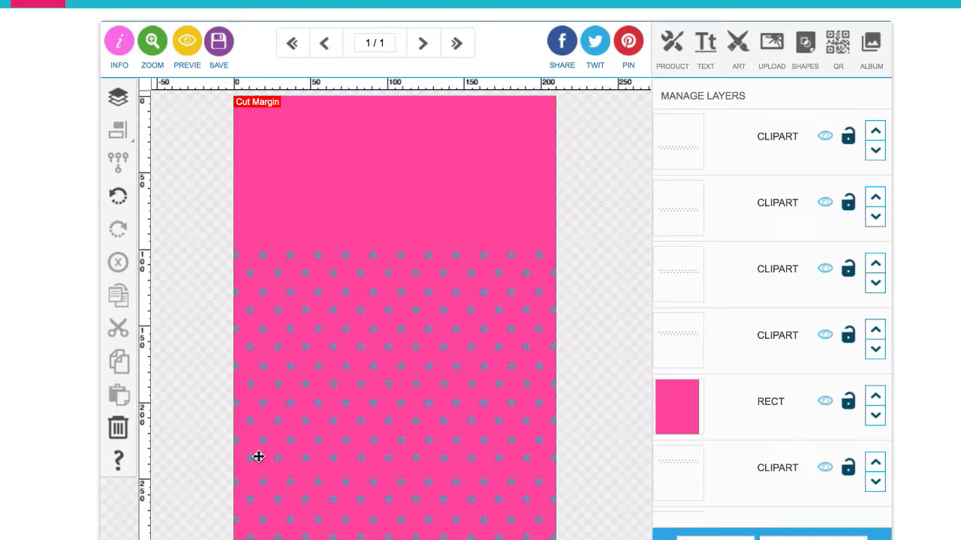